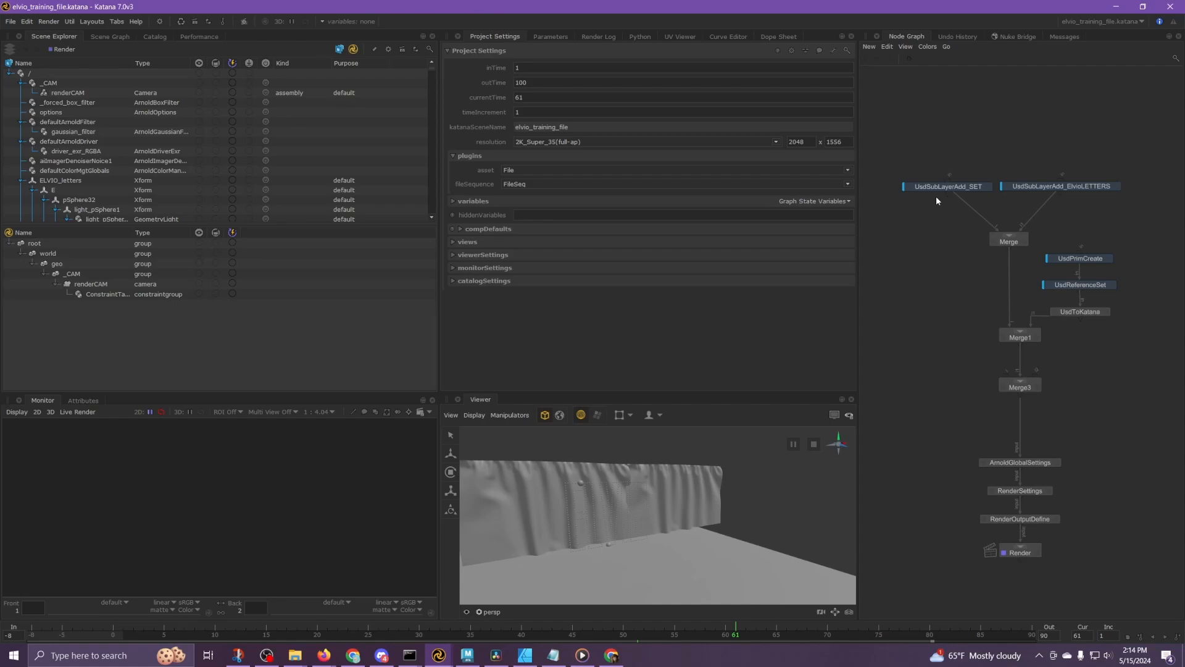
# - Replace the UsdSubLayerAdd_SET and UsdSubLayerAdd_ElvioLETTERS nodes with a new UsdSubLayerAdd node above Merge
pyautogui.moveTo(887, 172); pyautogui.dragTo(1137, 203)
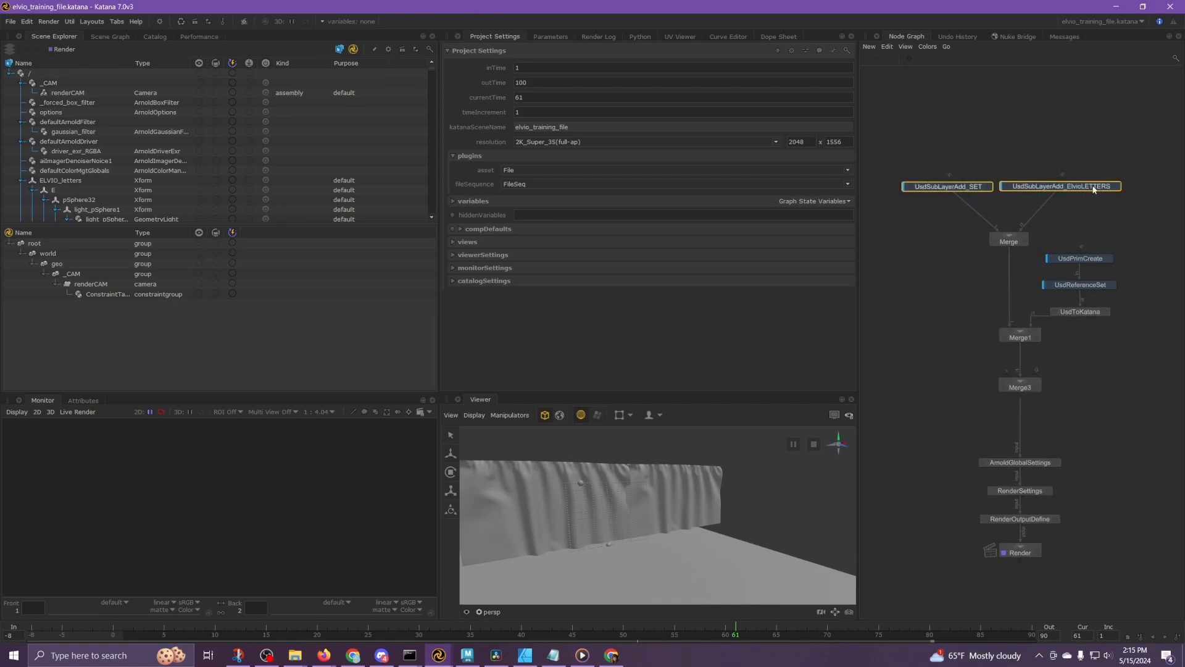
pyautogui.press('Delete')
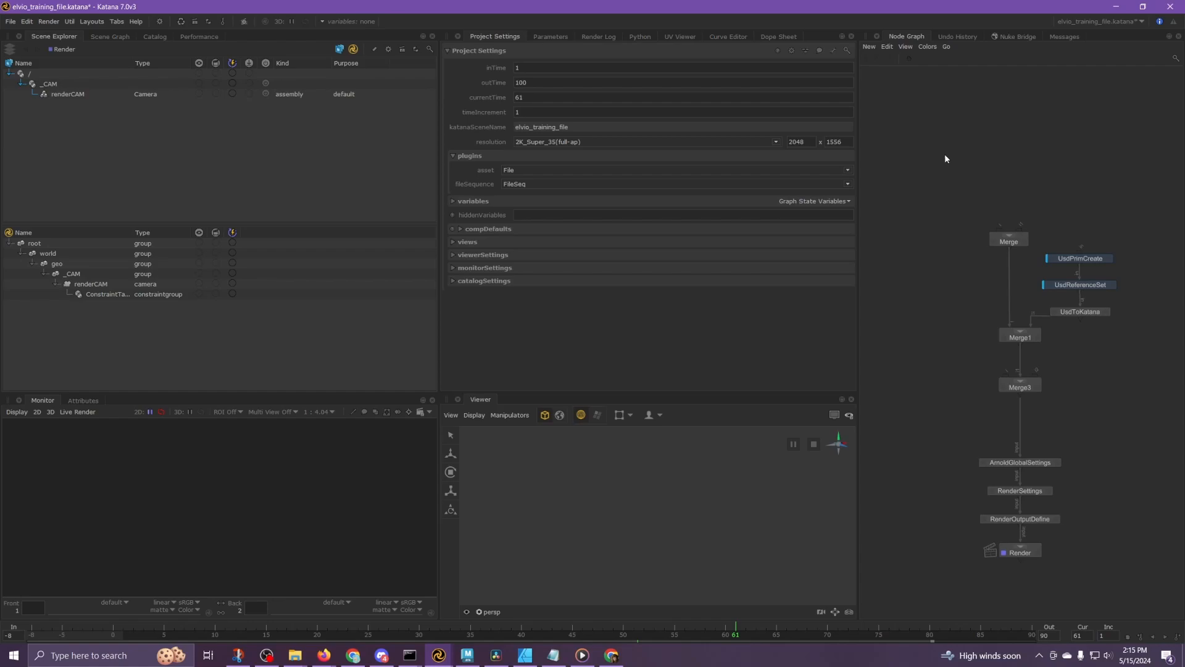
pyautogui.press('Tab')
pyautogui.write('usdsub')
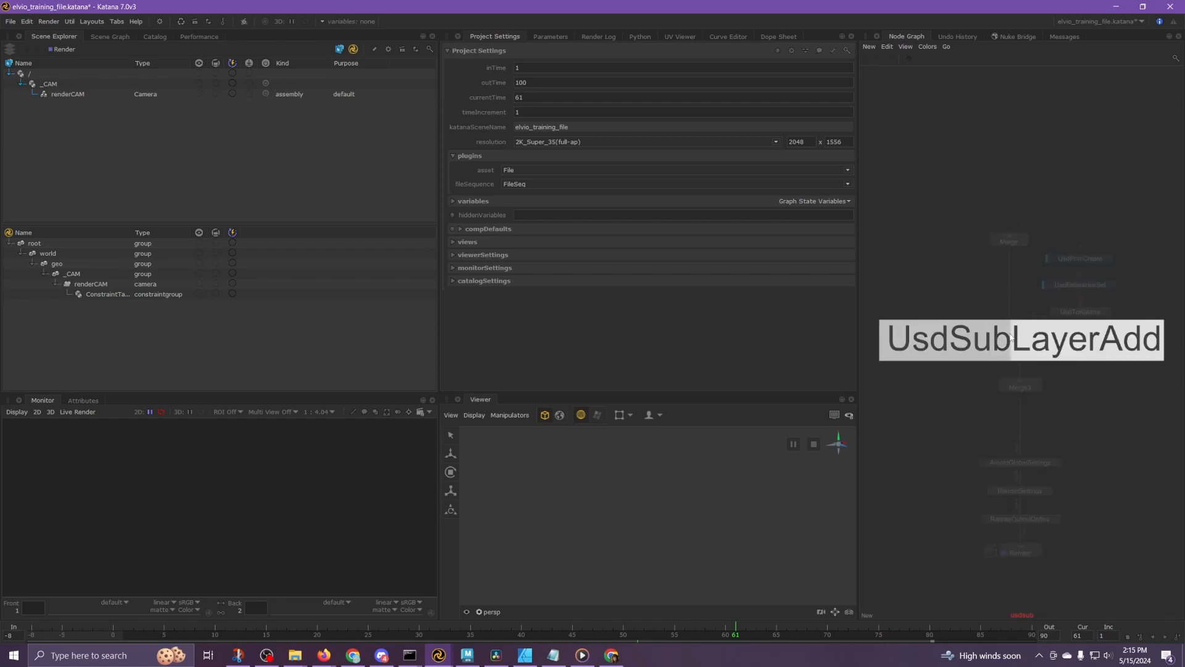
pyautogui.press('Return')
pyautogui.click(955, 199)
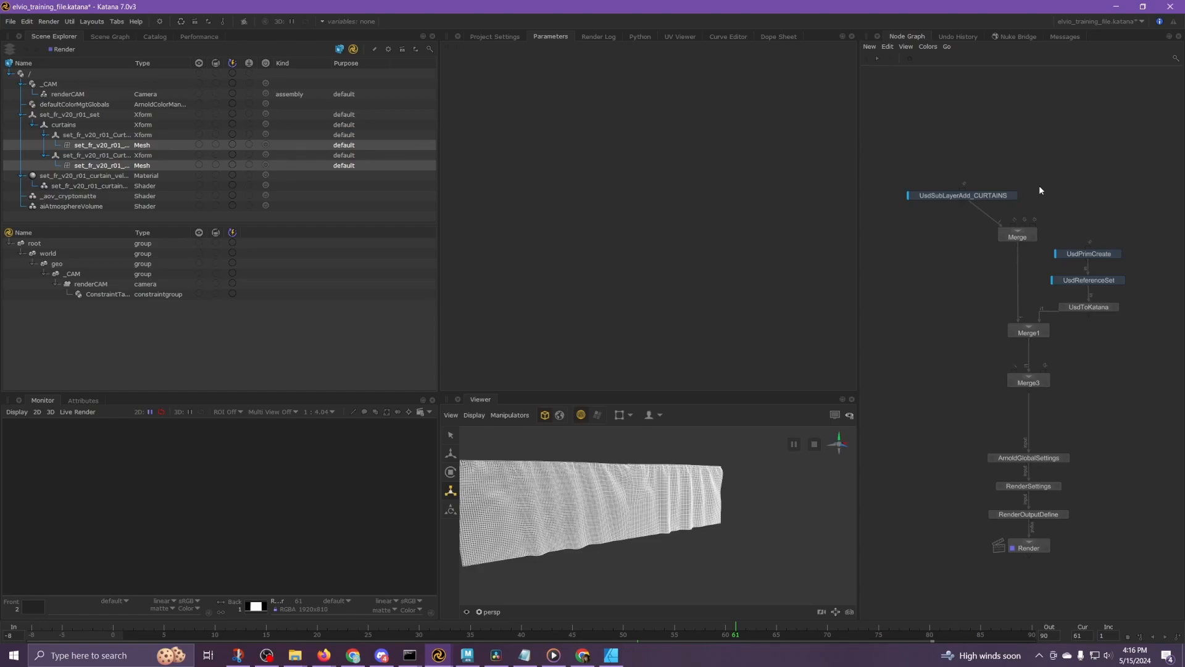
# - Add a PrimitiveCreate node beside UsdSubLayerAdd_CURTAINS and connect it to the Merge node below
pyautogui.press('Tab')
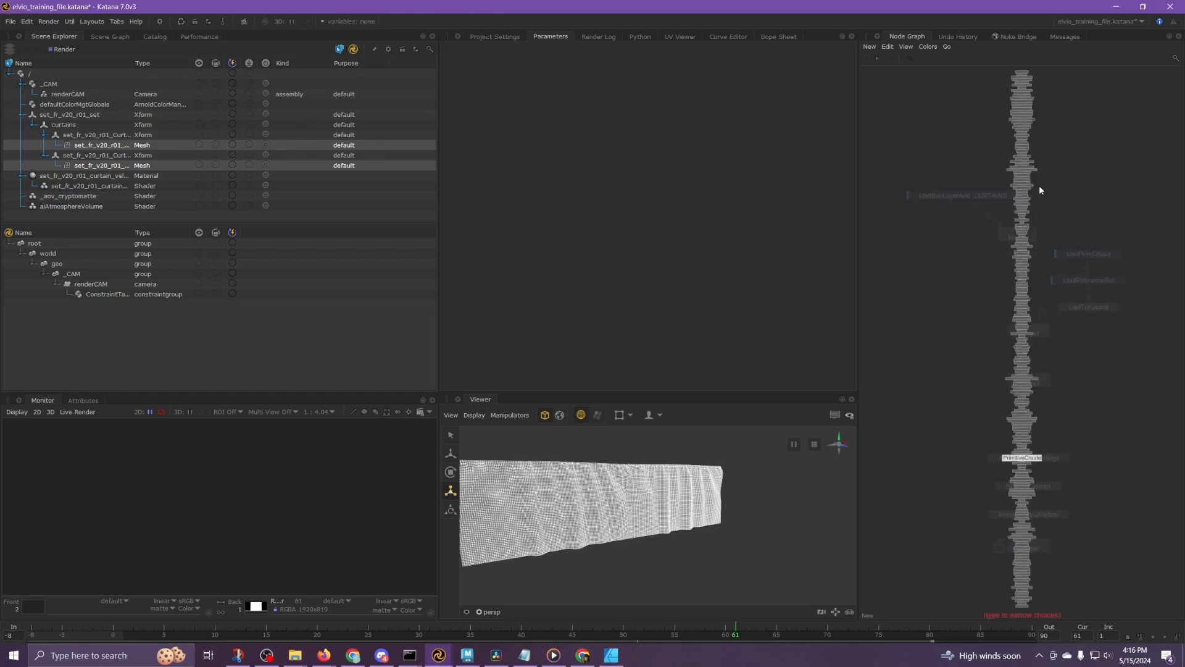
pyautogui.write('prim')
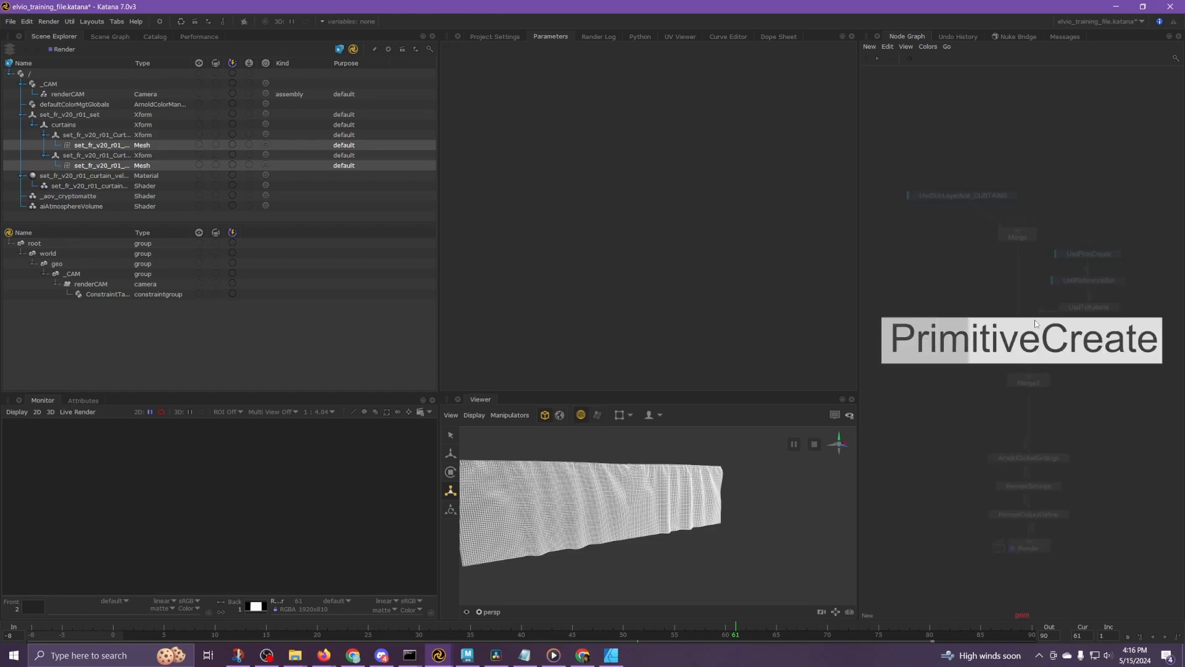
pyautogui.press('Return')
pyautogui.click(1055, 183)
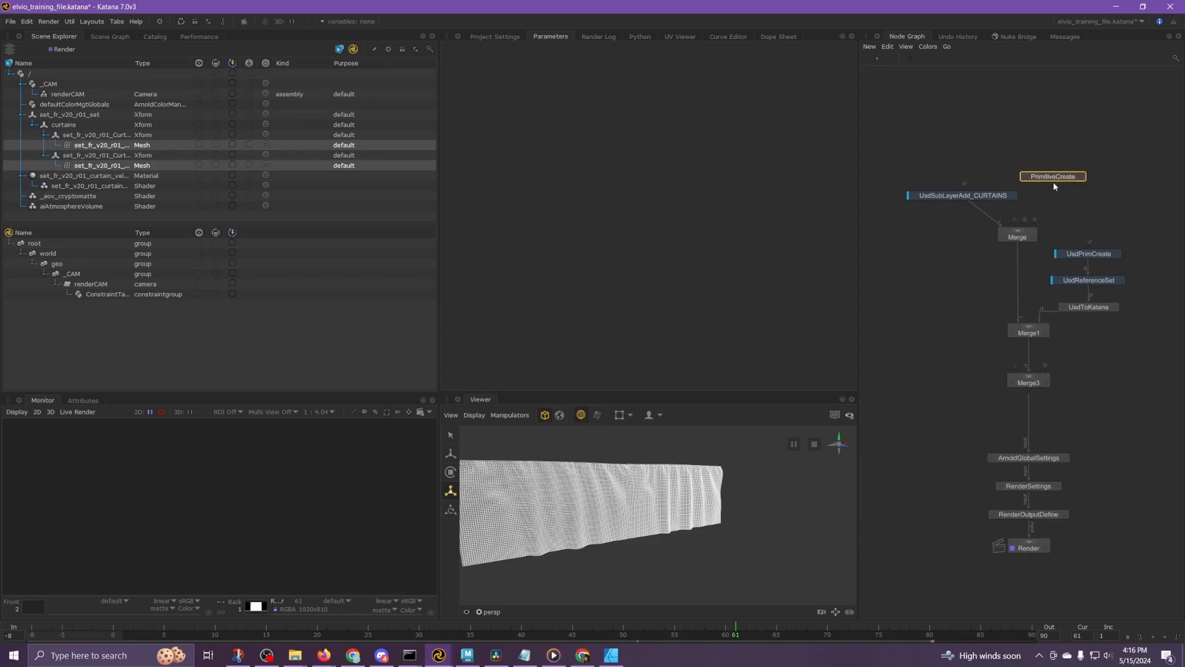
pyautogui.moveTo(1053, 183); pyautogui.dragTo(1016, 229)
# - Open the new PrimitiveCreate node's parameters and rename the node PrimCreate_Elvio_sign
pyautogui.click(1081, 178)
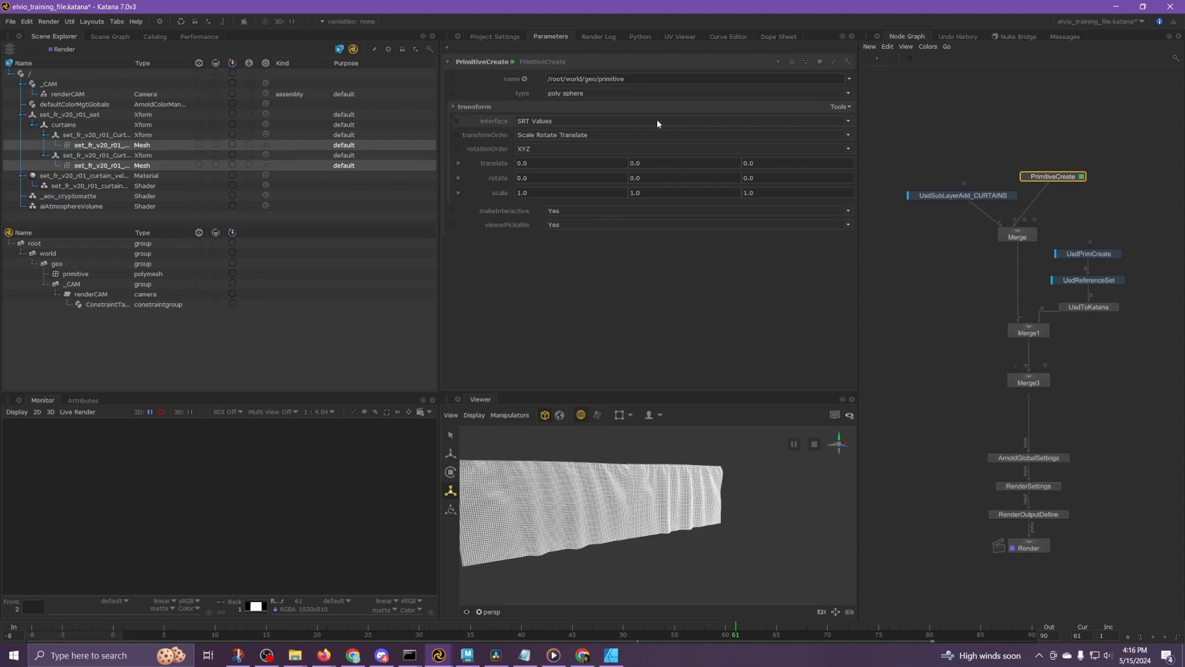
pyautogui.click(500, 62)
pyautogui.press('BackSpace')
pyautogui.press('BackSpace')
pyautogui.press('BackSpace')
pyautogui.press('BackSpace')
pyautogui.press('BackSpace')
pyautogui.write('_Elvio_sign')
pyautogui.press('Return')
# - Set the sign primitive's location to /root/world/geo/Elvio_sign and its type to poly plane
pyautogui.moveTo(594, 79); pyautogui.dragTo(626, 78)
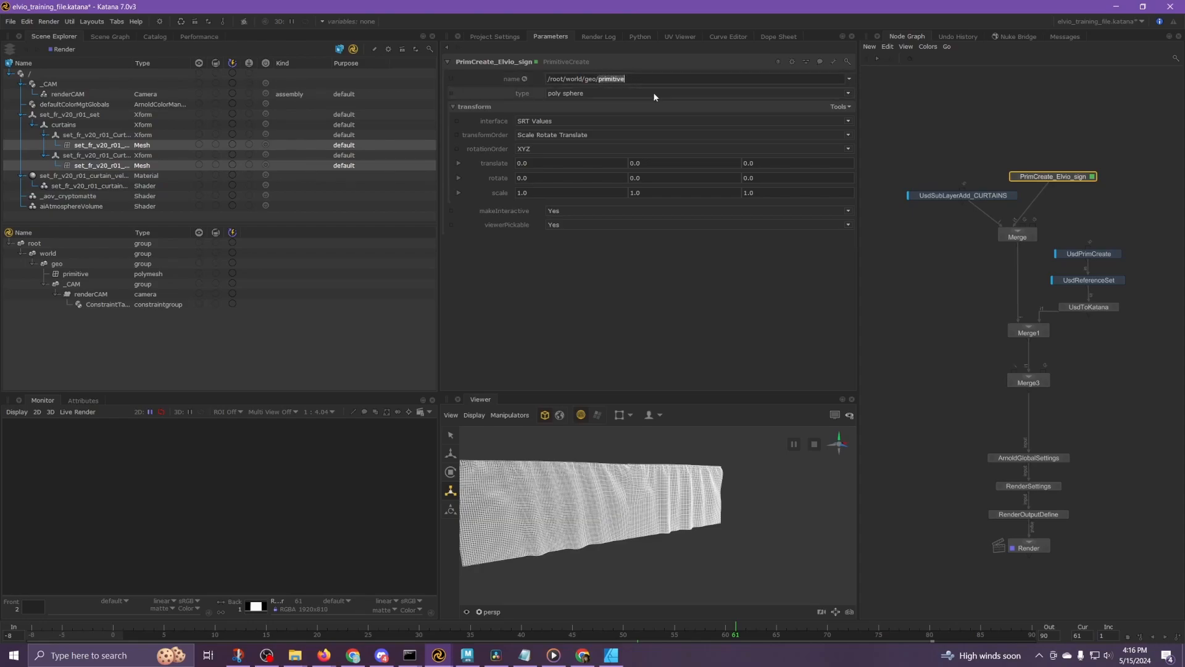
pyautogui.write('Elvio_sign')
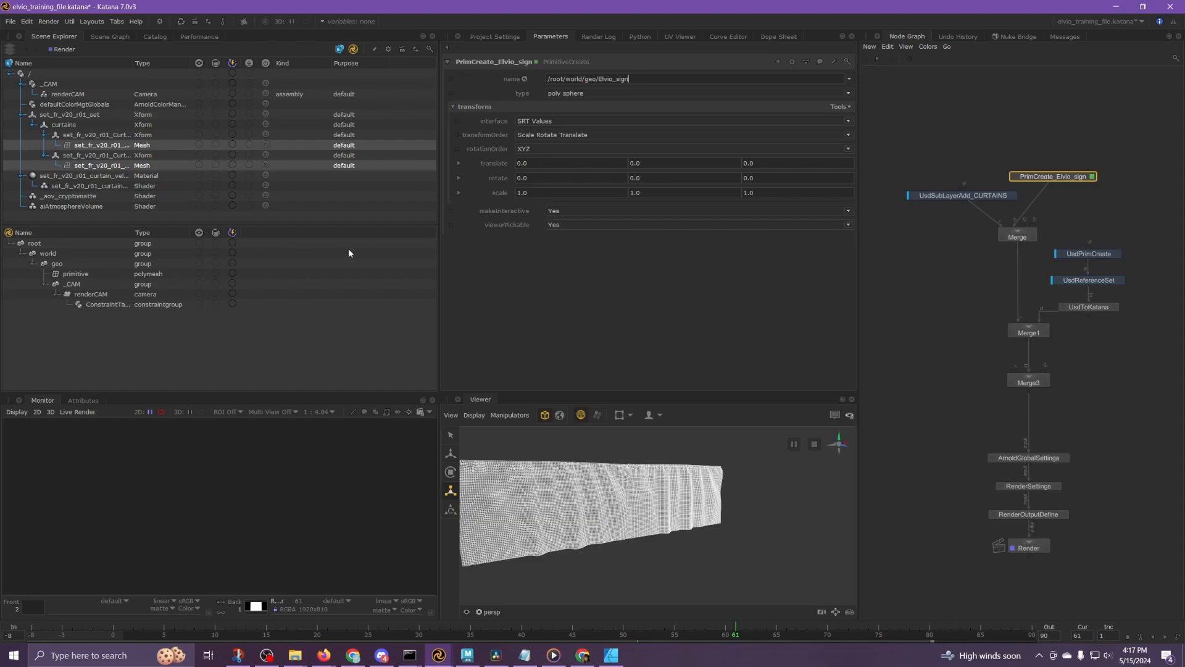
pyautogui.press('Return')
pyautogui.click(849, 94)
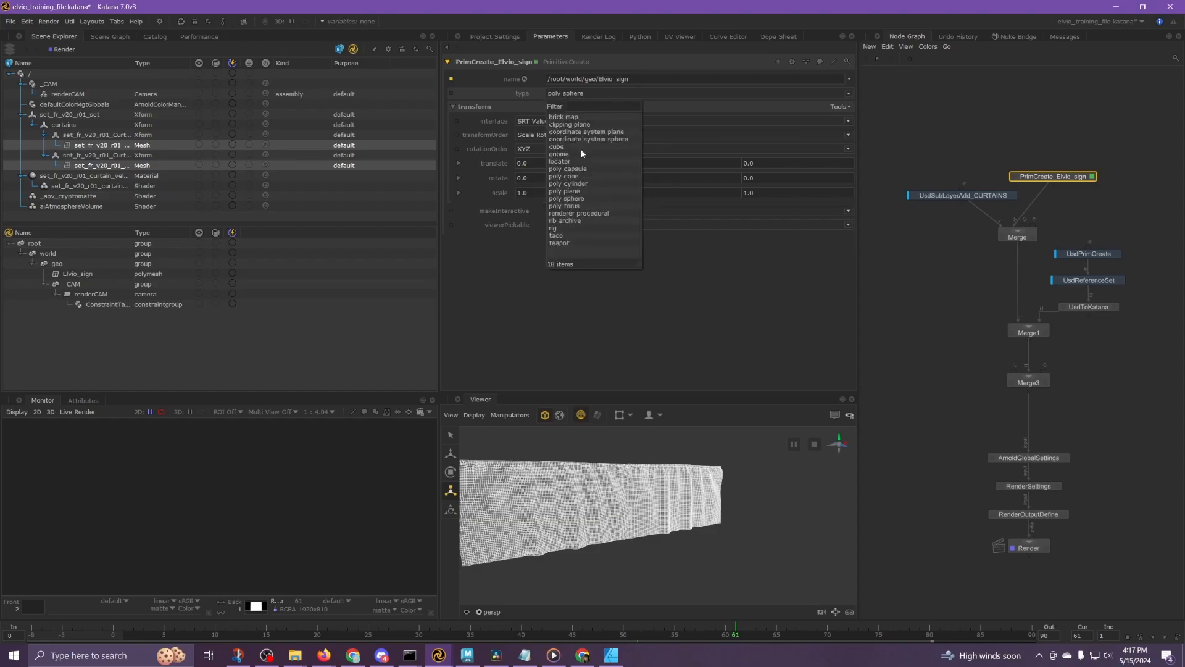
pyautogui.click(567, 192)
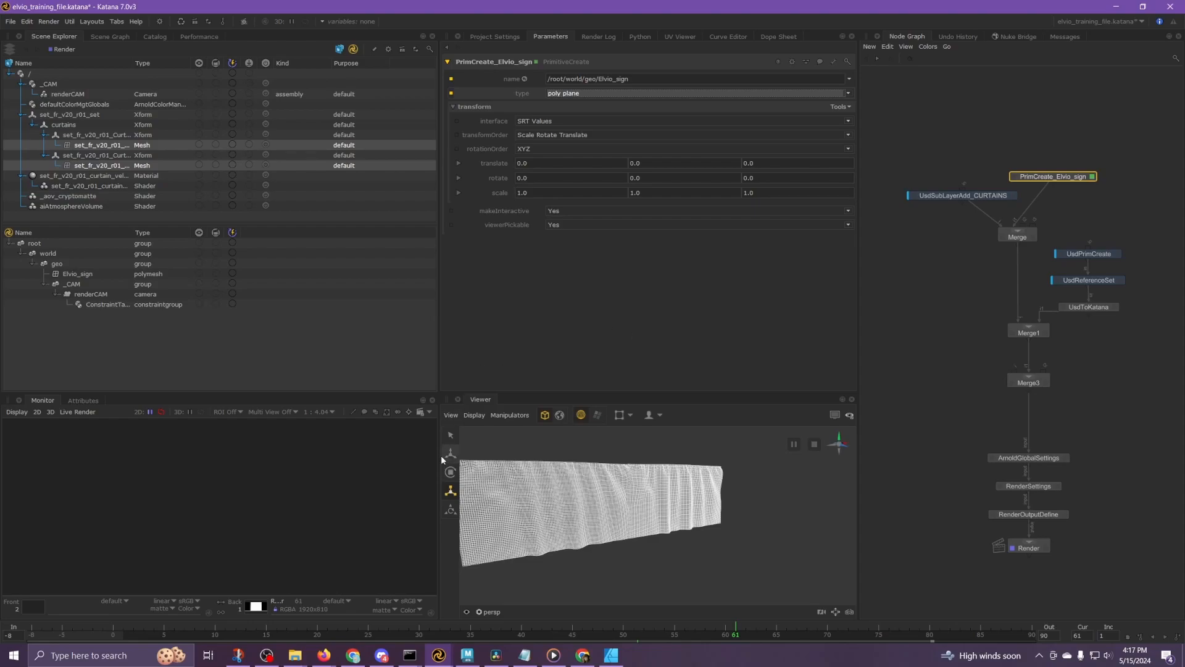
# - Select Elvio_sign in the scene hierarchy and scale it up uniformly in the viewer to about 433.6
pyautogui.click(451, 471)
pyautogui.click(451, 490)
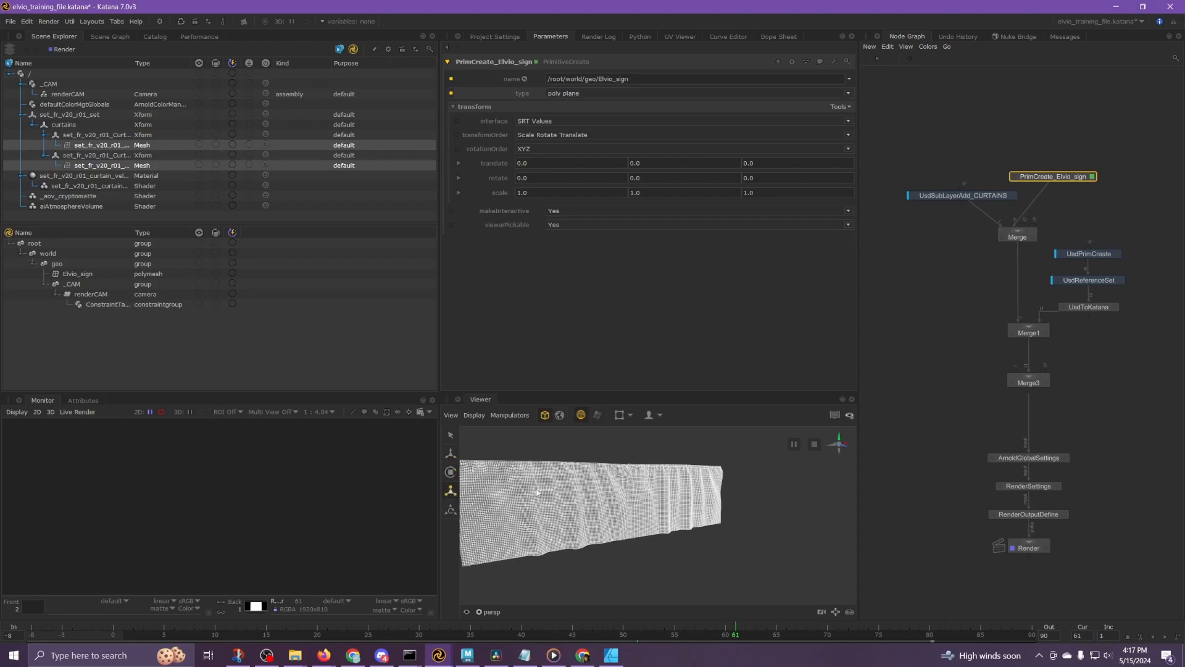
pyautogui.click(76, 275)
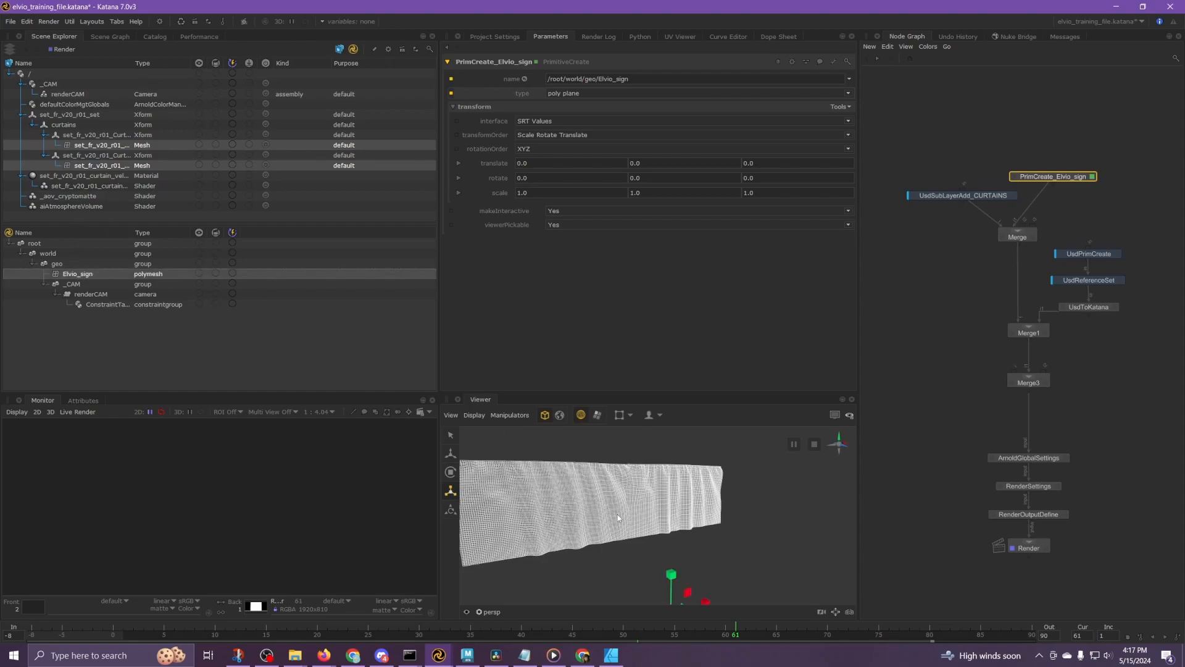
pyautogui.scroll(-2, 643, 537)
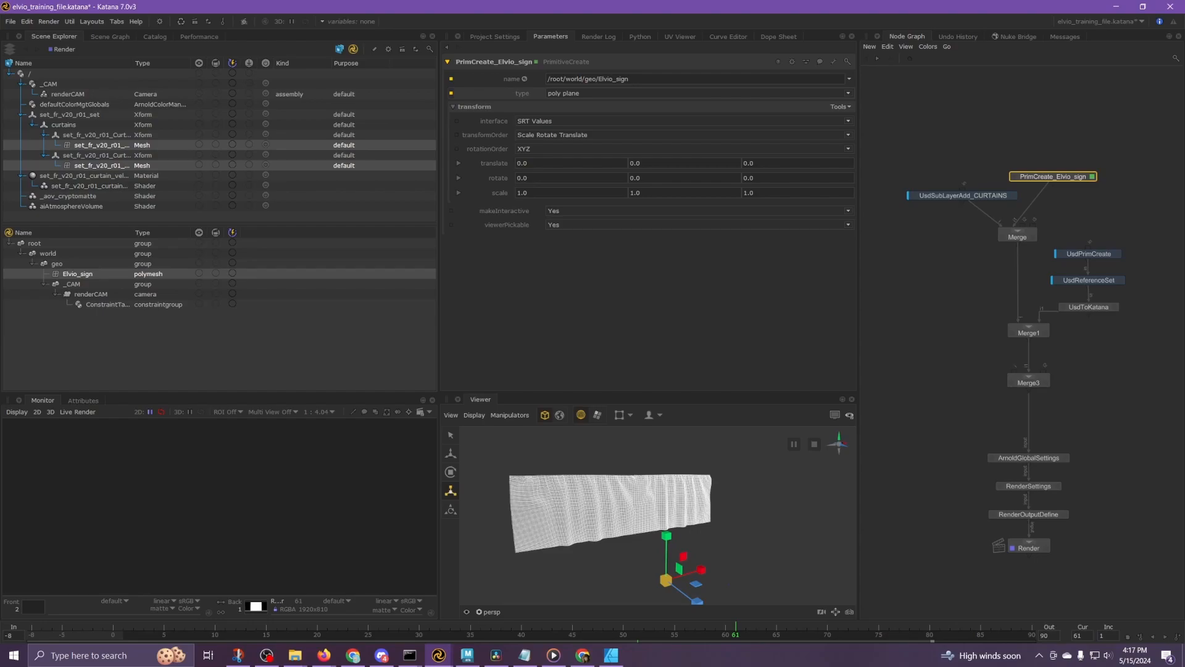
pyautogui.moveTo(666, 580); pyautogui.dragTo(523, 662)
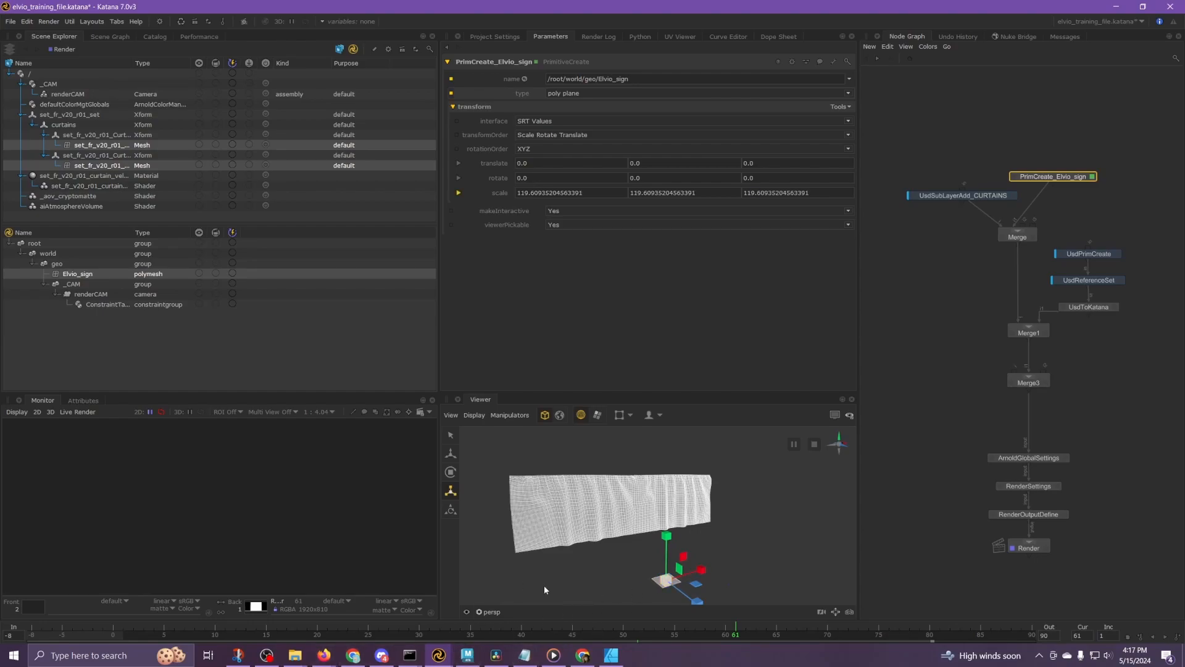
pyautogui.moveTo(665, 580); pyautogui.dragTo(621, 586)
# - Rotate the Elvio_sign plane about 65.6° around X and move it freehand to about 24.4, 357.2, -161.9
pyautogui.press('e')
pyautogui.moveTo(678, 545)
pyautogui.mouseDown()
pyautogui.moveTo(710, 603)
pyautogui.moveTo(662, 560)
pyautogui.mouseUp()
pyautogui.press('w')
pyautogui.moveTo(687, 509); pyautogui.dragTo(694, 508)
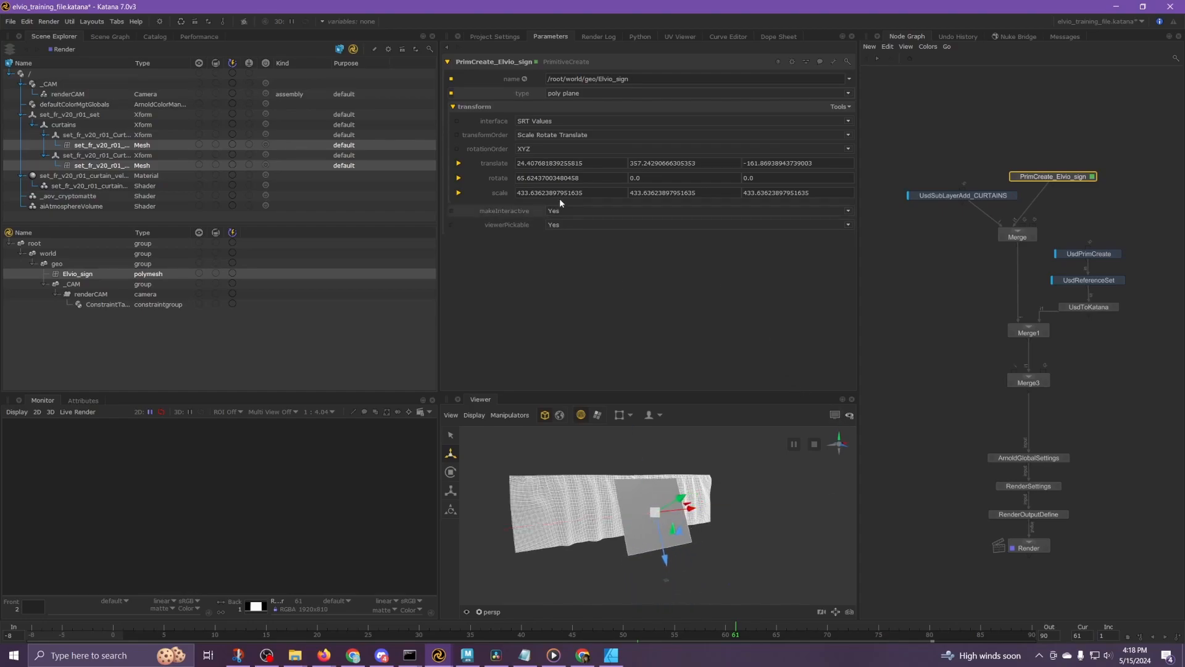
# - Set the Elvio_sign plane's translate values to 86.325, 218.6034, -859.595
pyautogui.moveTo(584, 164); pyautogui.dragTo(488, 166)
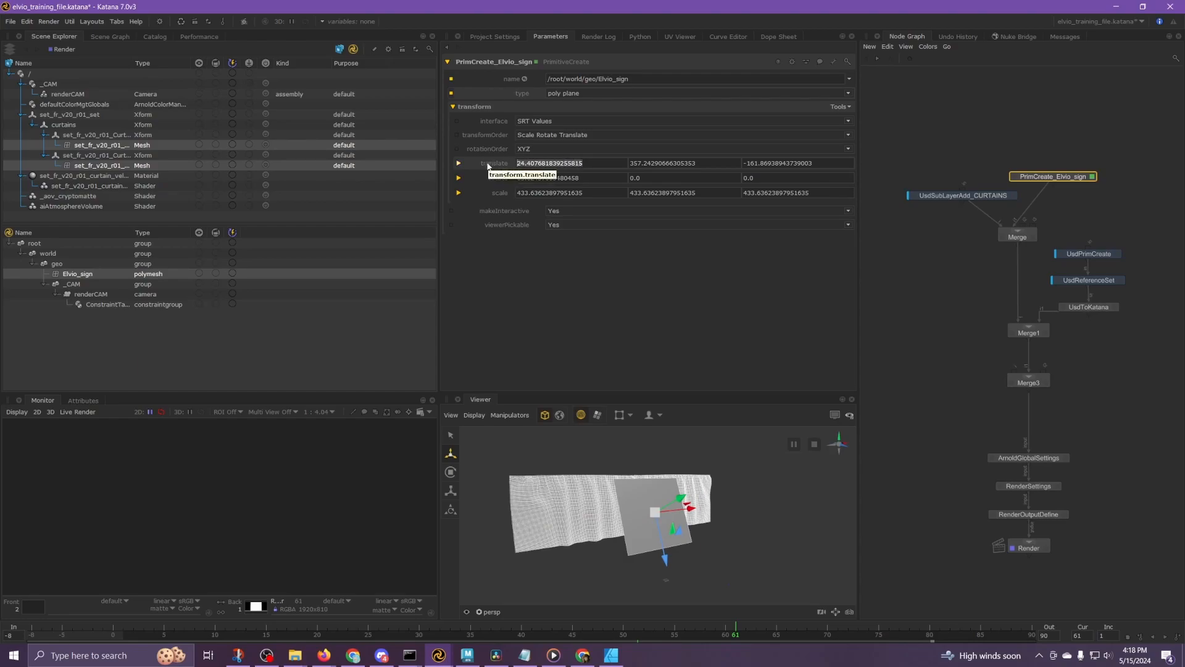
pyautogui.write('86.325')
pyautogui.press('Tab')
pyautogui.write('2')
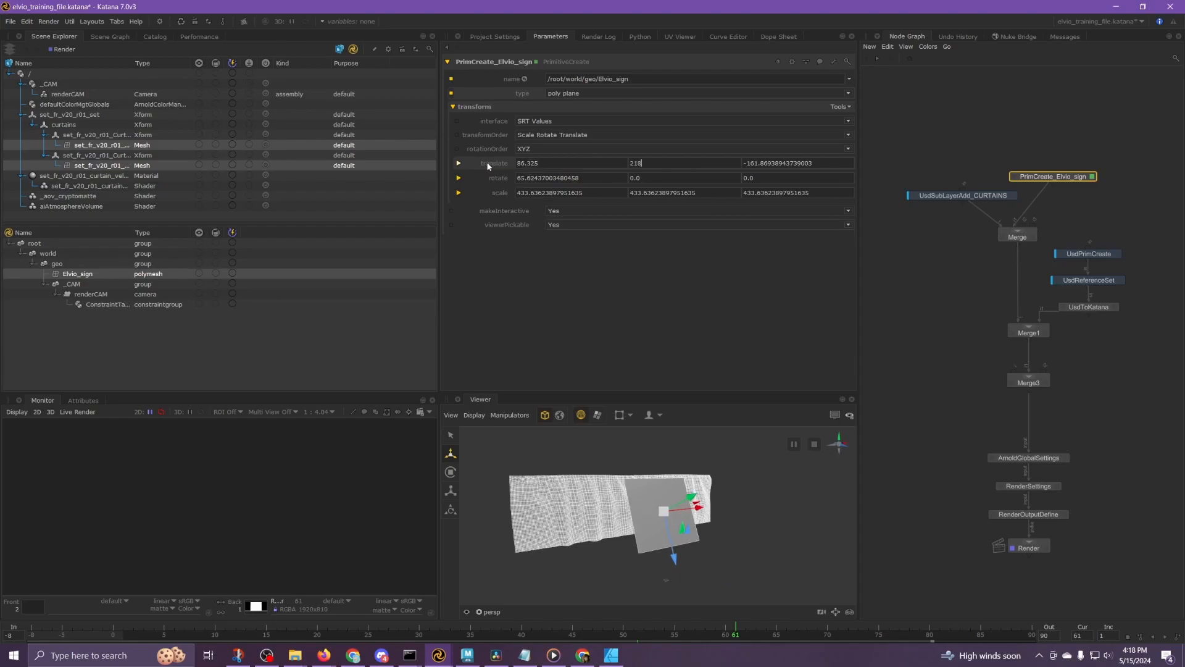
pyautogui.write('18.6034')
pyautogui.press('Tab')
pyautogui.write('-')
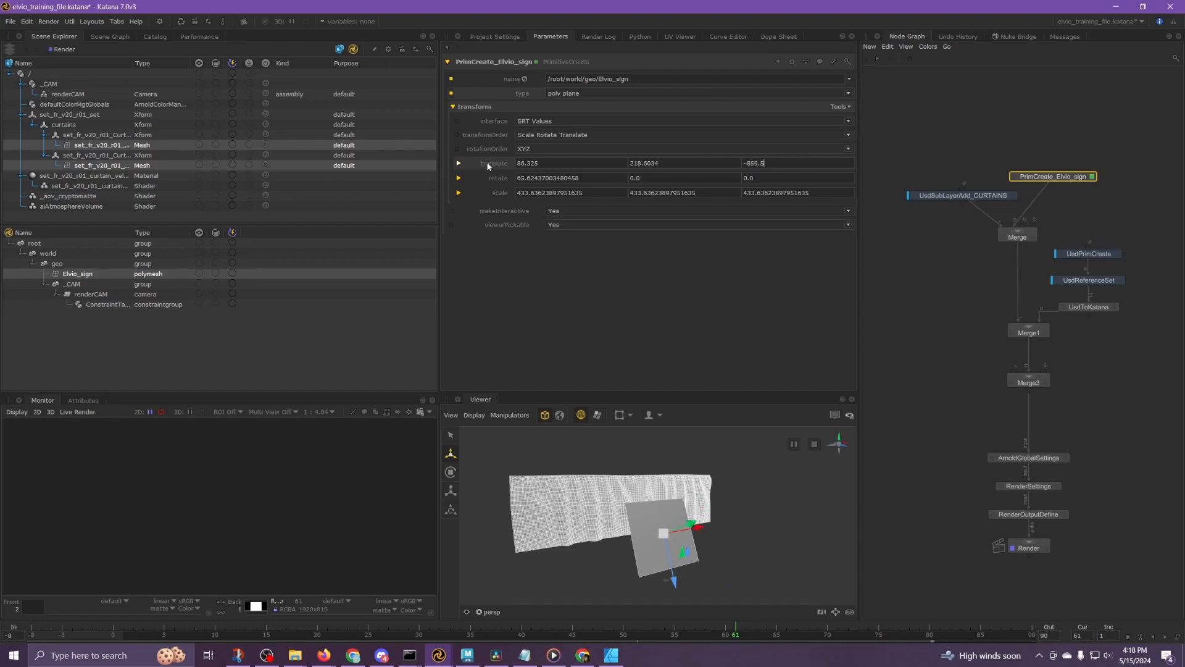
pyautogui.press('Tab')
# - Set the Elvio_sign plane's rotation to 90, 0, 0
pyautogui.write('90')
pyautogui.press('Tab')
pyautogui.write('0')
pyautogui.press('Tab')
pyautogui.write('0')
# - Set the Elvio_sign plane's scale to 628.027 on all three axes
pyautogui.press('Tab')
pyautogui.write('628.2')
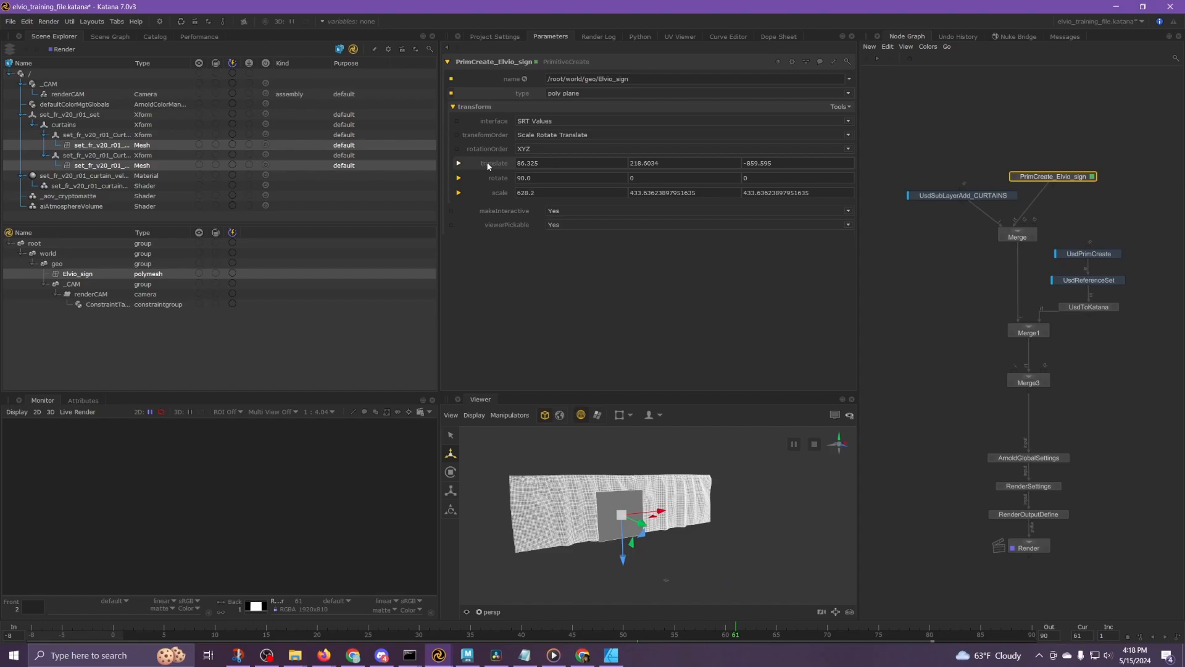
pyautogui.write('7')
pyautogui.press('Tab')
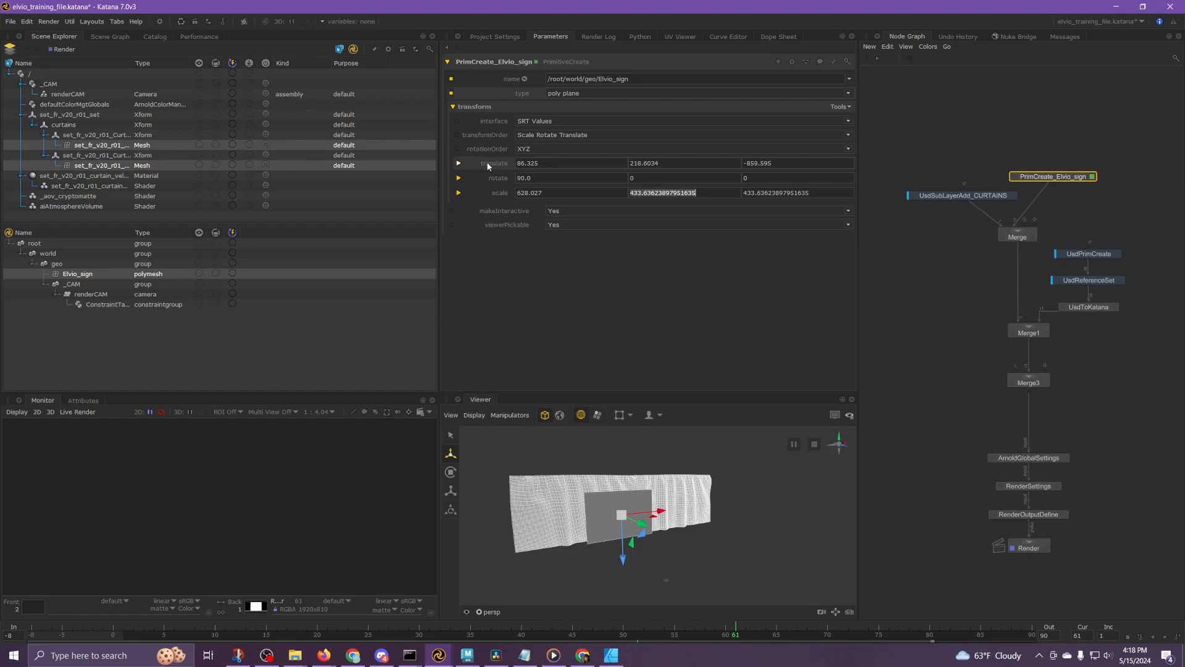
pyautogui.write('628.027')
pyautogui.press('Tab')
pyautogui.write('628.027')
pyautogui.press('Return')
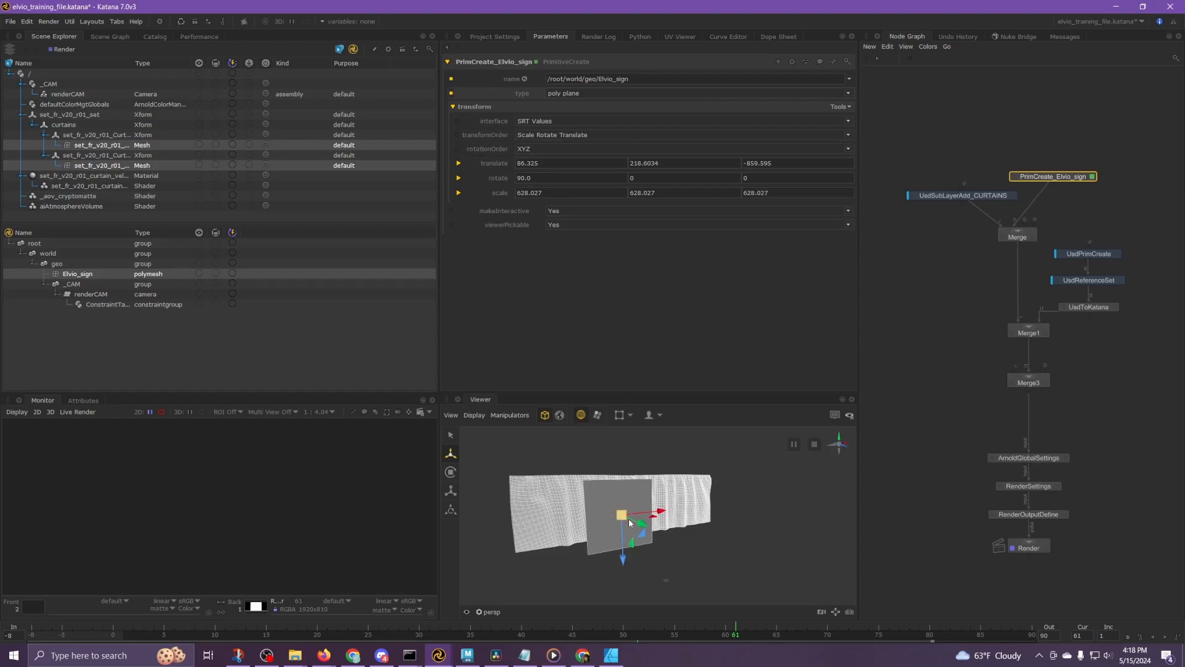
# - Add a second PrimitiveCreate node near PrimCreate_Elvio_sign and connect it to the same Merge node
pyautogui.click(973, 279)
pyautogui.press('Tab')
pyautogui.write('prim')
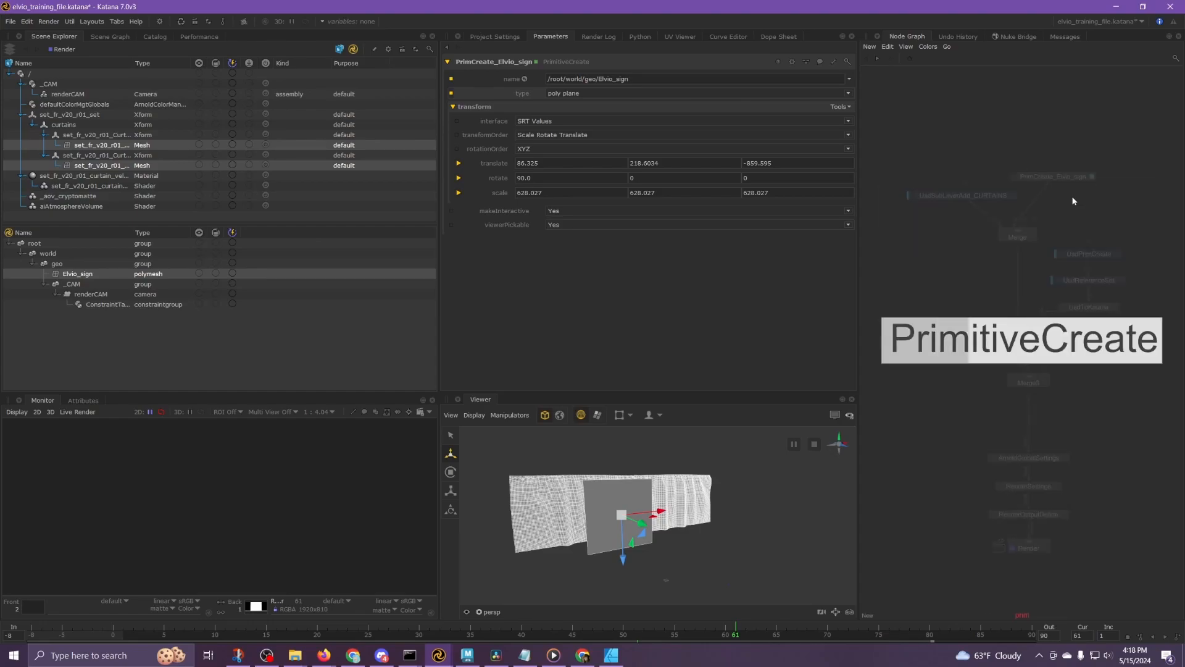
pyautogui.press('Return')
pyautogui.click(1088, 197)
pyautogui.moveTo(1089, 204); pyautogui.dragTo(1019, 235)
# - Open the second PrimitiveCreate node's parameters and rename the node PrimCreate_floor_sign_refl
pyautogui.click(1117, 196)
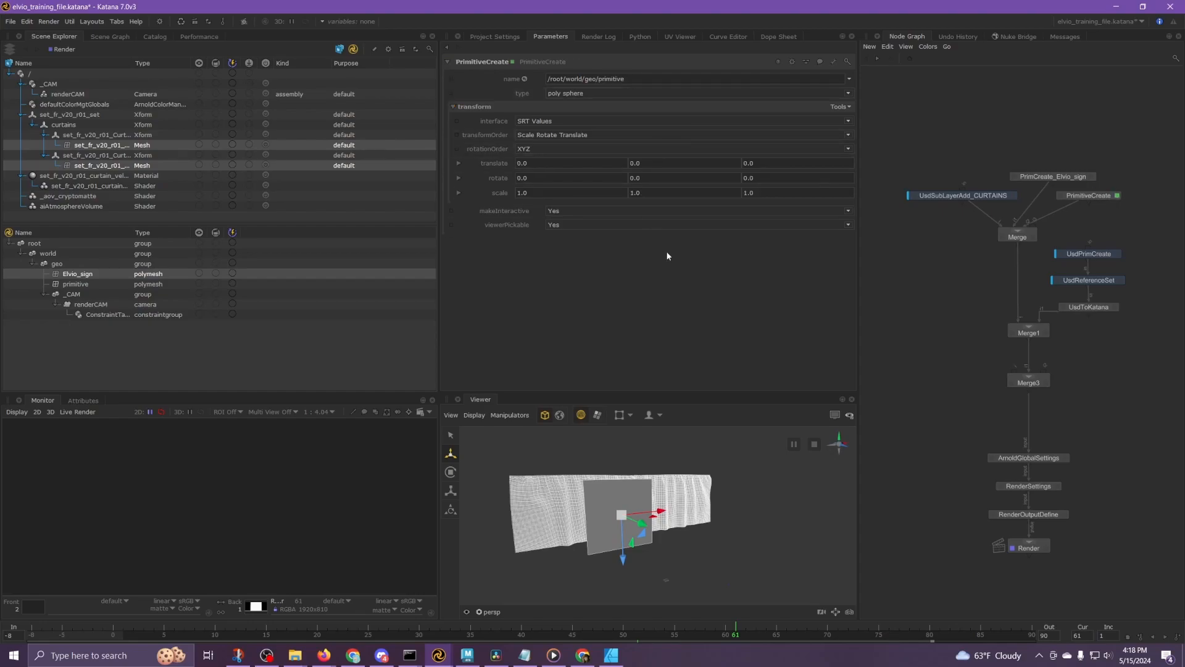
pyautogui.click(494, 62)
pyautogui.click(510, 65)
pyautogui.press('Delete')
pyautogui.press('Delete')
pyautogui.press('Delete')
pyautogui.press('Delete')
pyautogui.press('Delete')
pyautogui.write('_el')
pyautogui.press('BackSpace')
pyautogui.press('BackSpace')
pyautogui.write('floor_sign_refl')
pyautogui.press('Return')
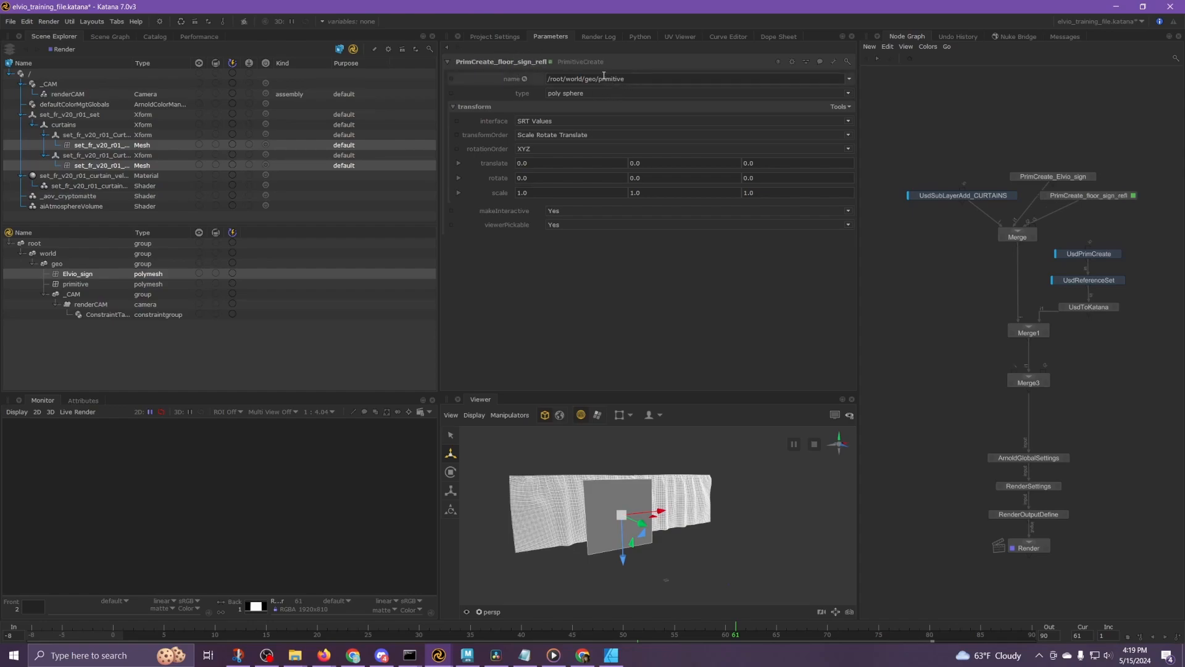
# - Set the floor primitive's location to /root/world/geo/floor_sign_refl and its type to poly plane
pyautogui.moveTo(599, 80); pyautogui.dragTo(647, 79)
pyautogui.write('floor_sign_refl')
pyautogui.press('Return')
pyautogui.click(610, 96)
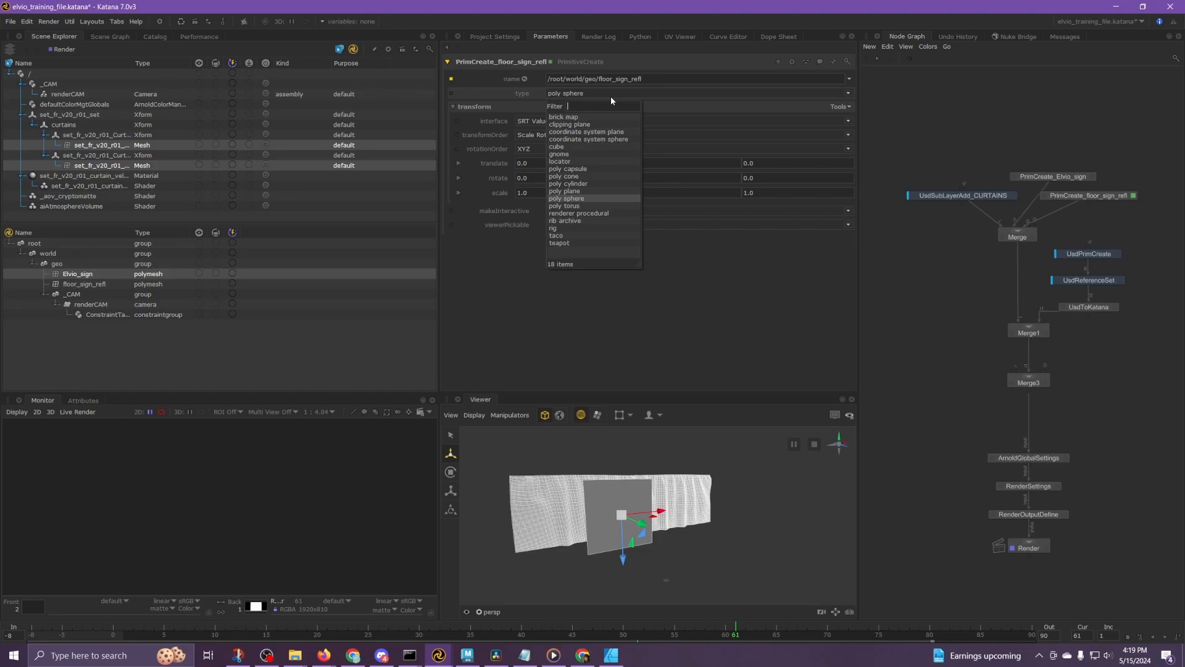
pyautogui.click(575, 191)
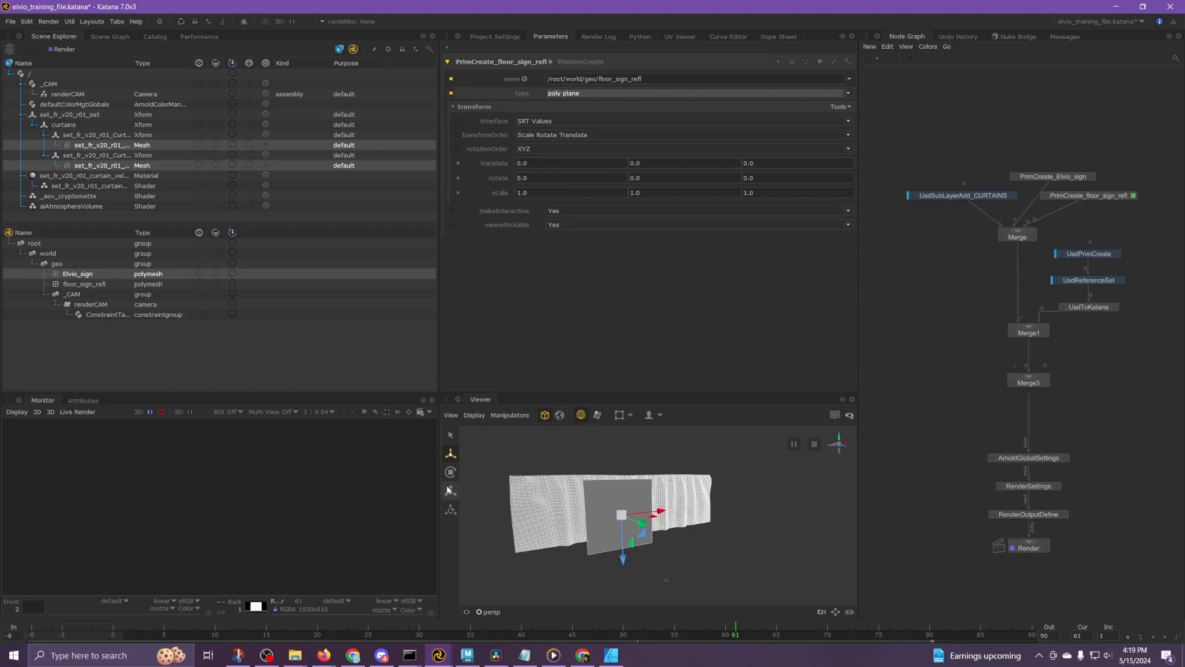
# - Set the floor_sign_refl plane's translate to 0, 0, -1200.715 and its scale to 1925.57, 1925.57, 1760.9518
pyautogui.click(552, 165)
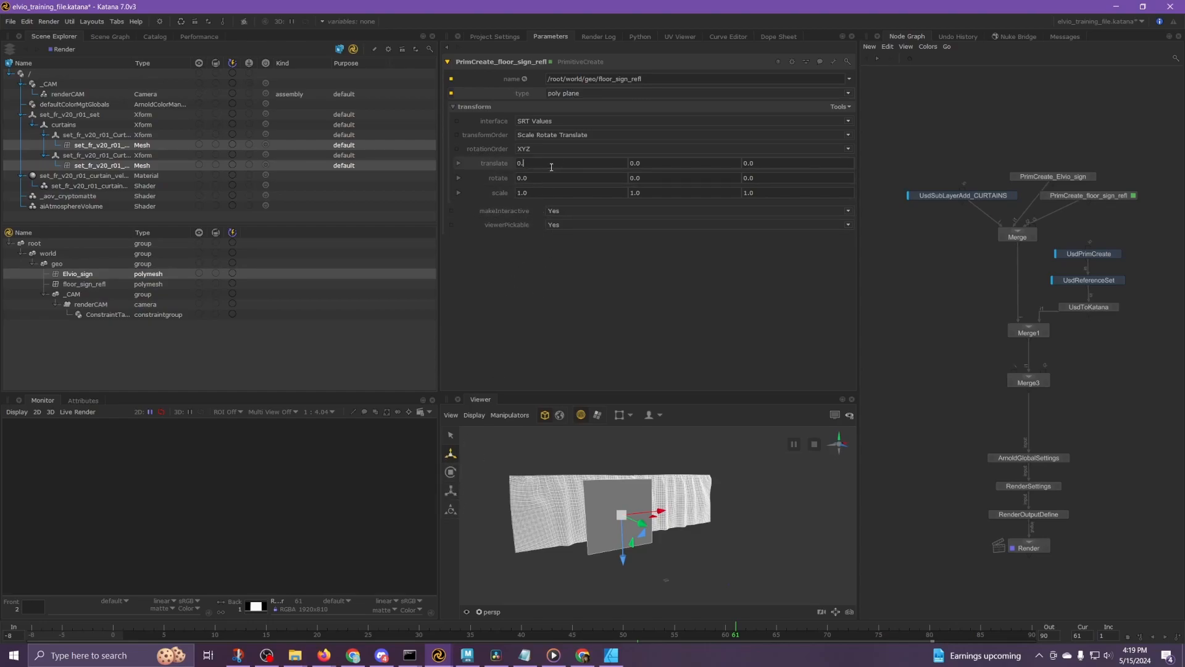
pyautogui.press('Tab')
pyautogui.write('0')
pyautogui.press('Tab')
pyautogui.write('-120')
pyautogui.press('Tab')
pyautogui.press('Tab')
pyautogui.press('Tab')
pyautogui.press('Tab')
pyautogui.write('60.')
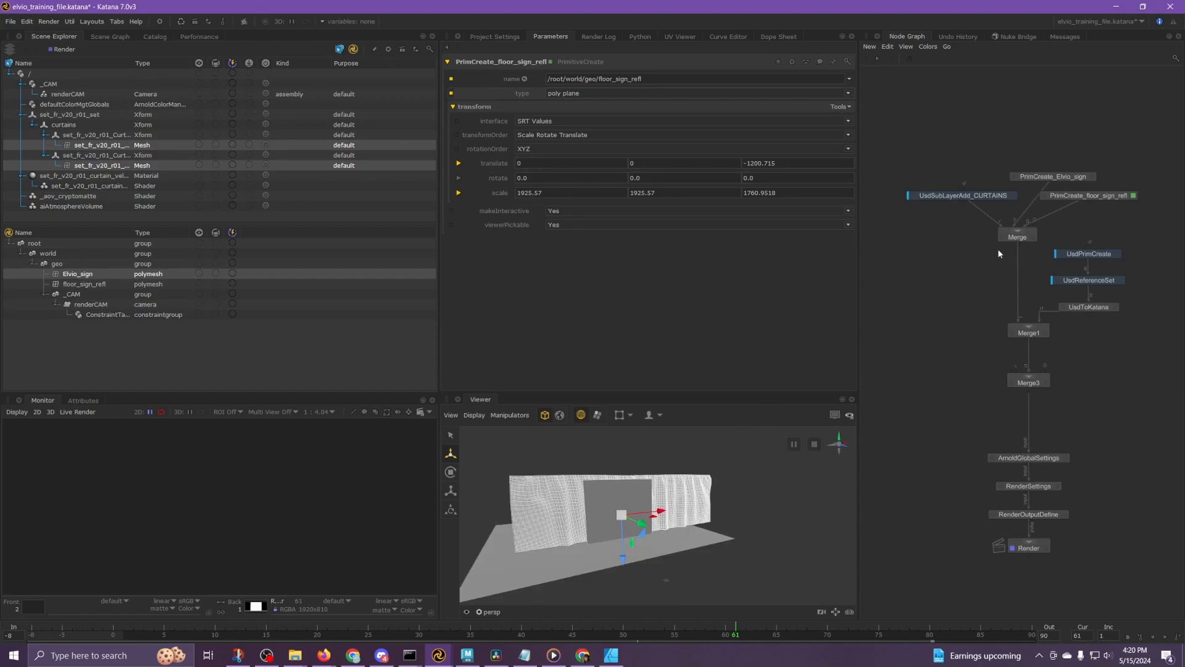
# - Make PrimCreate_floor_sign_refl the viewed node and shift it slightly farther from the curtains node in the graph
pyautogui.moveTo(1090, 222); pyautogui.dragTo(1062, 221, button='middle')
pyautogui.click(1073, 197)
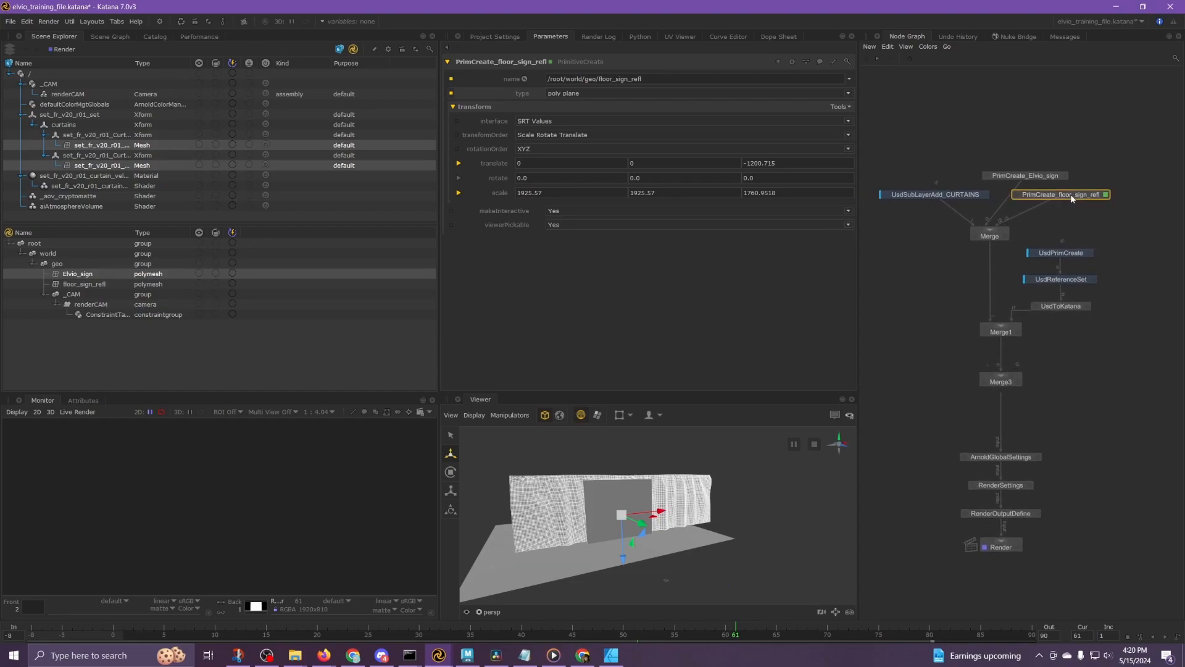
pyautogui.press('v')
pyautogui.moveTo(1078, 198); pyautogui.dragTo(1099, 198)
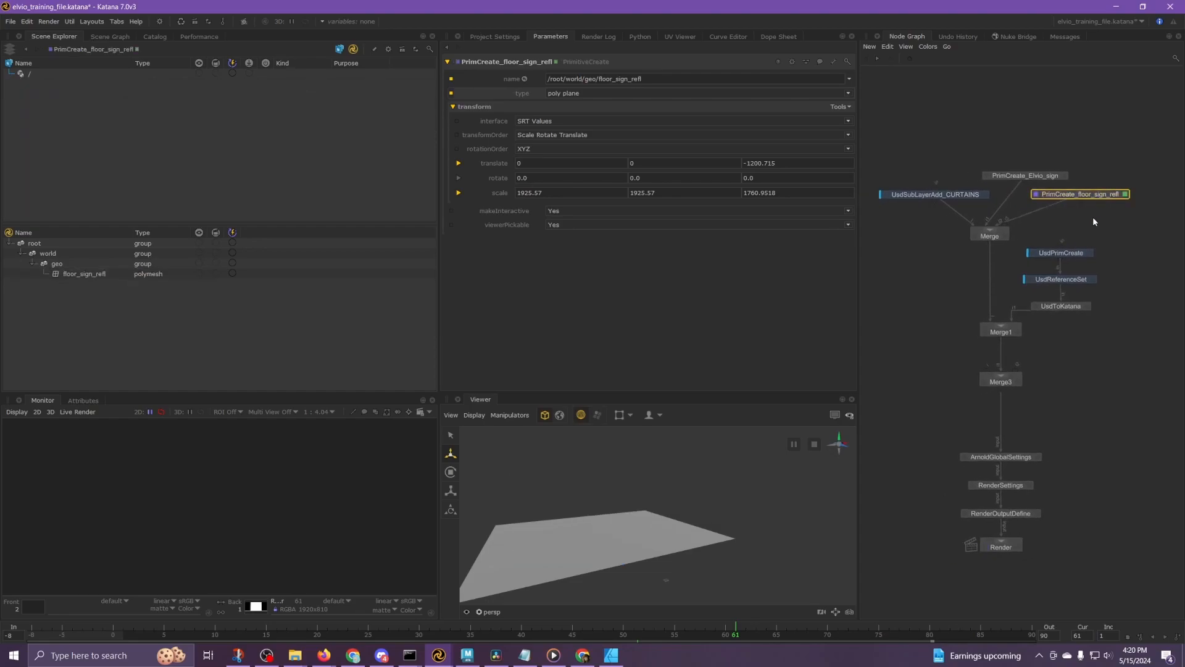
# - Add a third PrimitiveCreate node just below PrimCreate_floor_sign_refl in the node graph
pyautogui.press('Tab')
pyautogui.write('o')
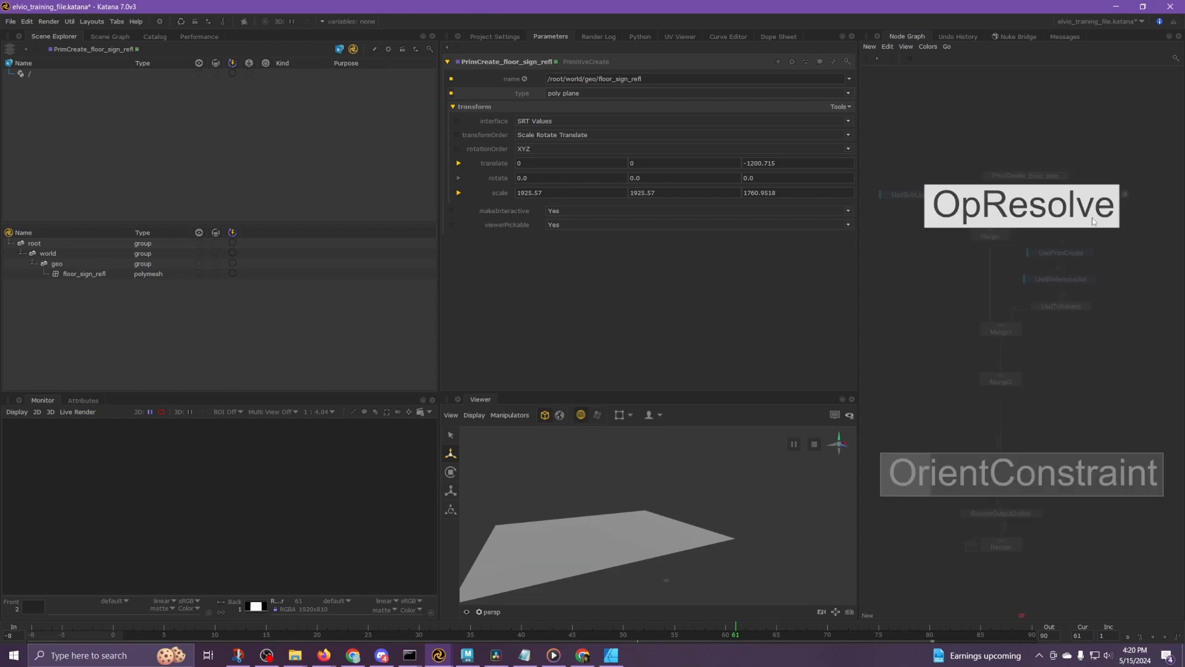
pyautogui.press('BackSpace')
pyautogui.write('pr')
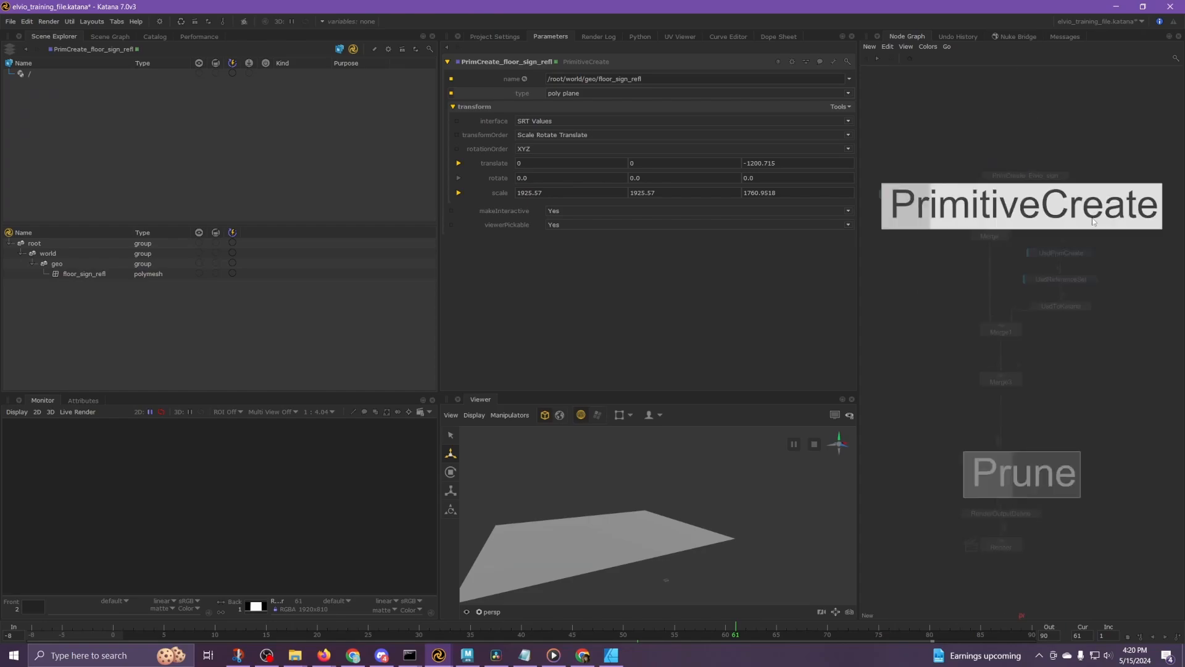
pyautogui.press('Return')
pyautogui.click(1115, 225)
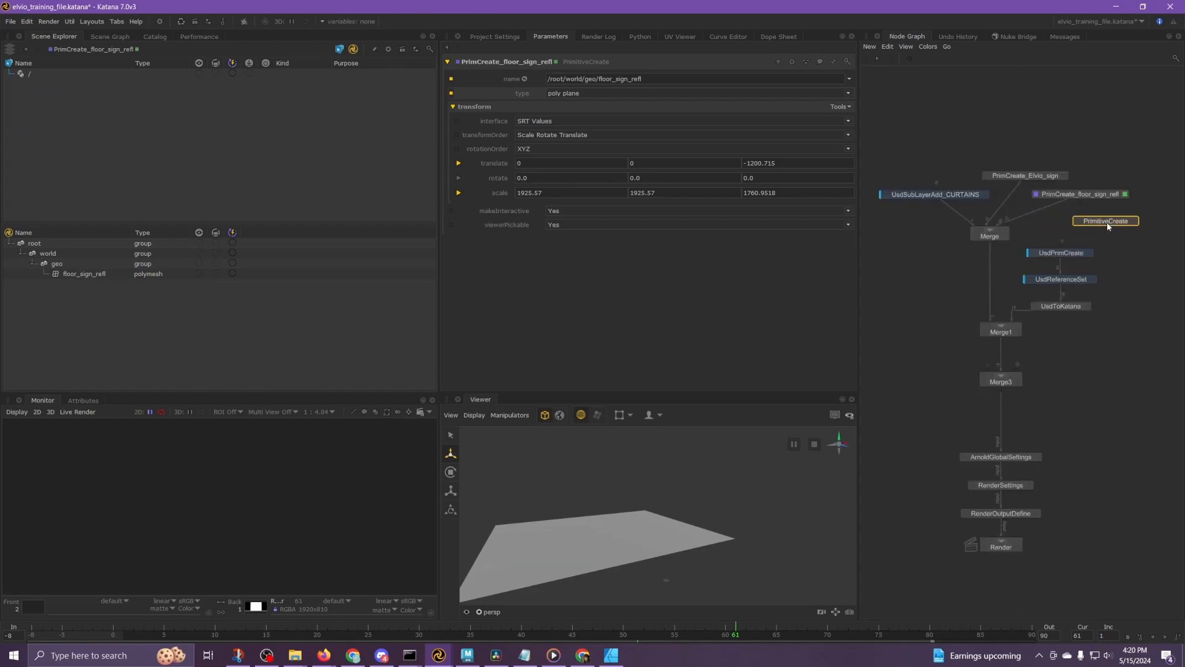
# - Undo the blank third PrimitiveCreate node and place a duplicate of PrimCreate_floor_sign_refl just below the original instead
pyautogui.hotkey('ctrl', 'z')
pyautogui.hotkey('ctrl', 'v')
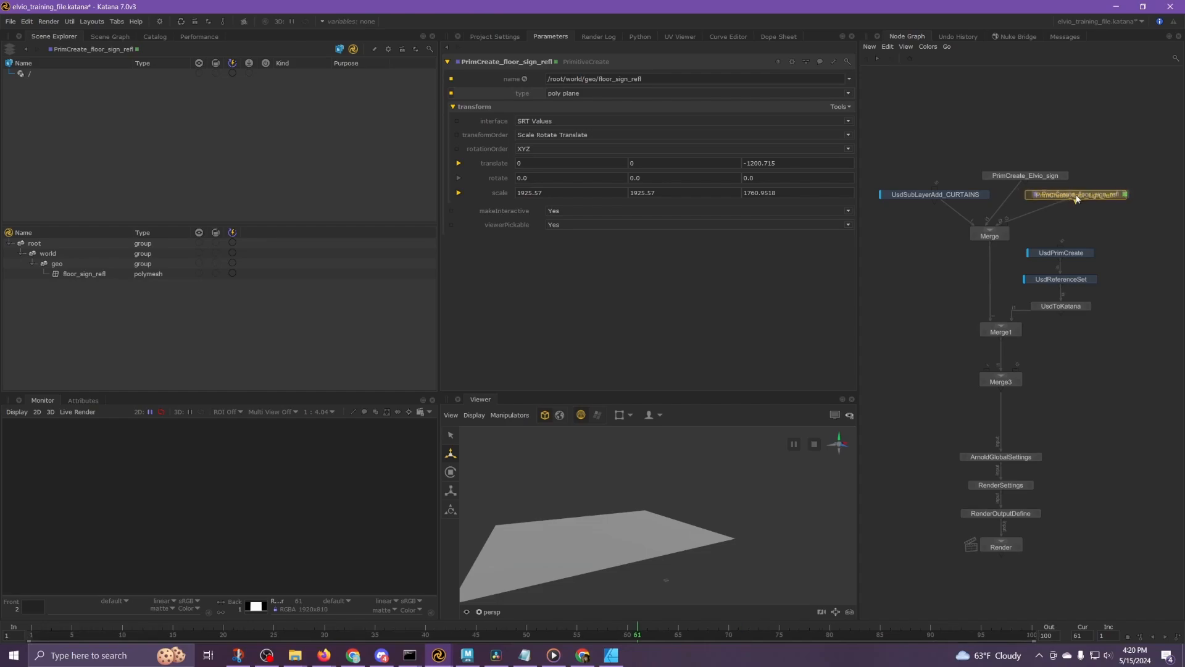
pyautogui.click(1110, 214)
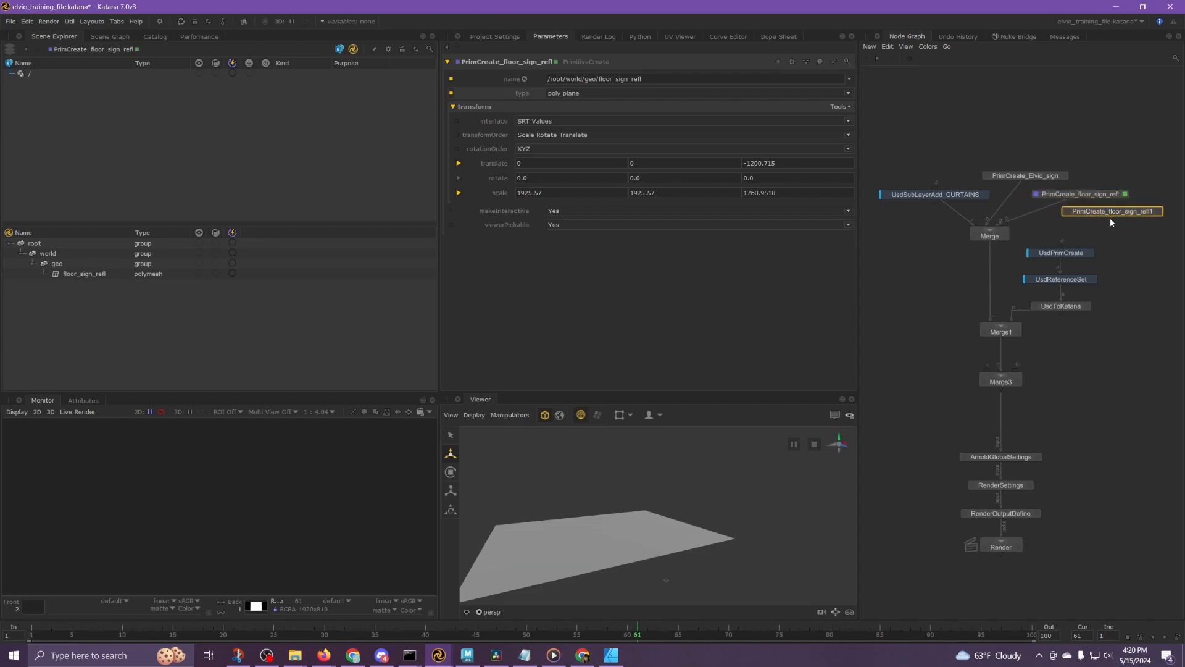
# - Connect the duplicated floor node to Merge, with its parameters open, and make Render the viewed node
pyautogui.moveTo(1113, 220); pyautogui.dragTo(989, 234)
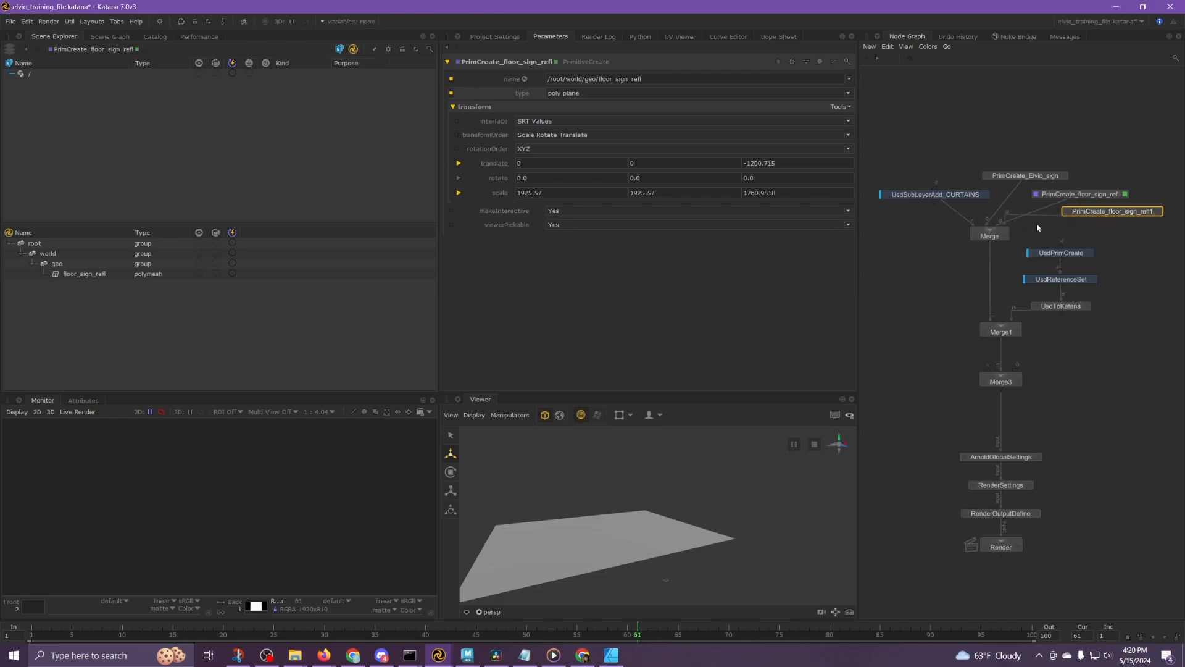
pyautogui.click(1159, 211)
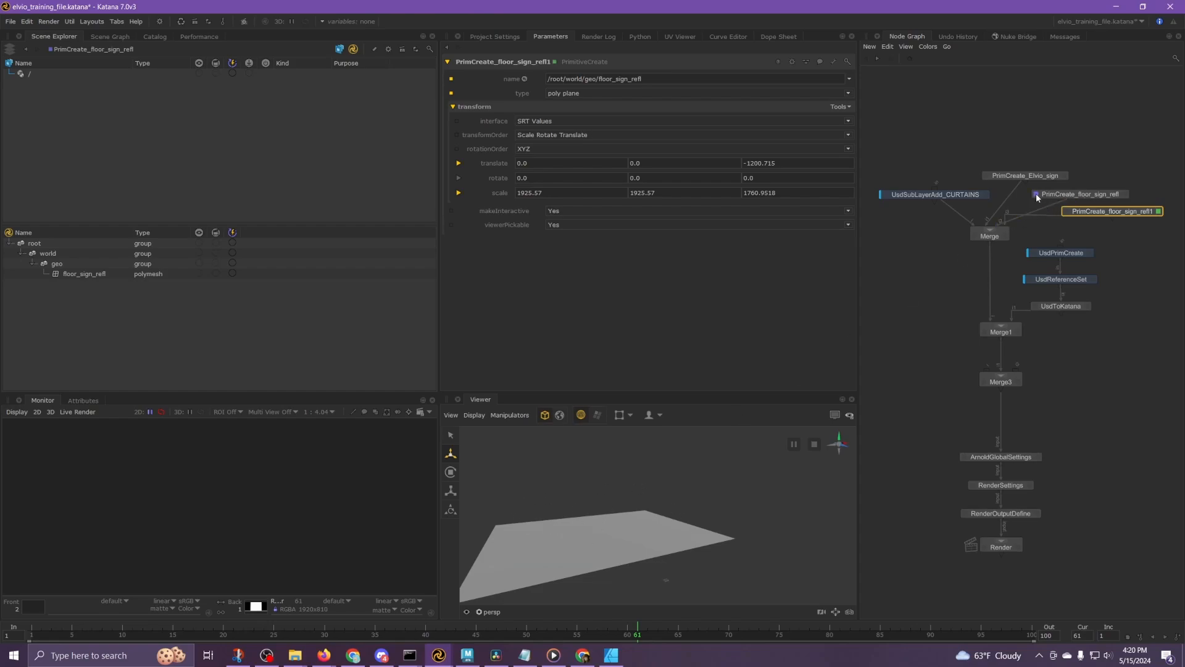
pyautogui.click(985, 547)
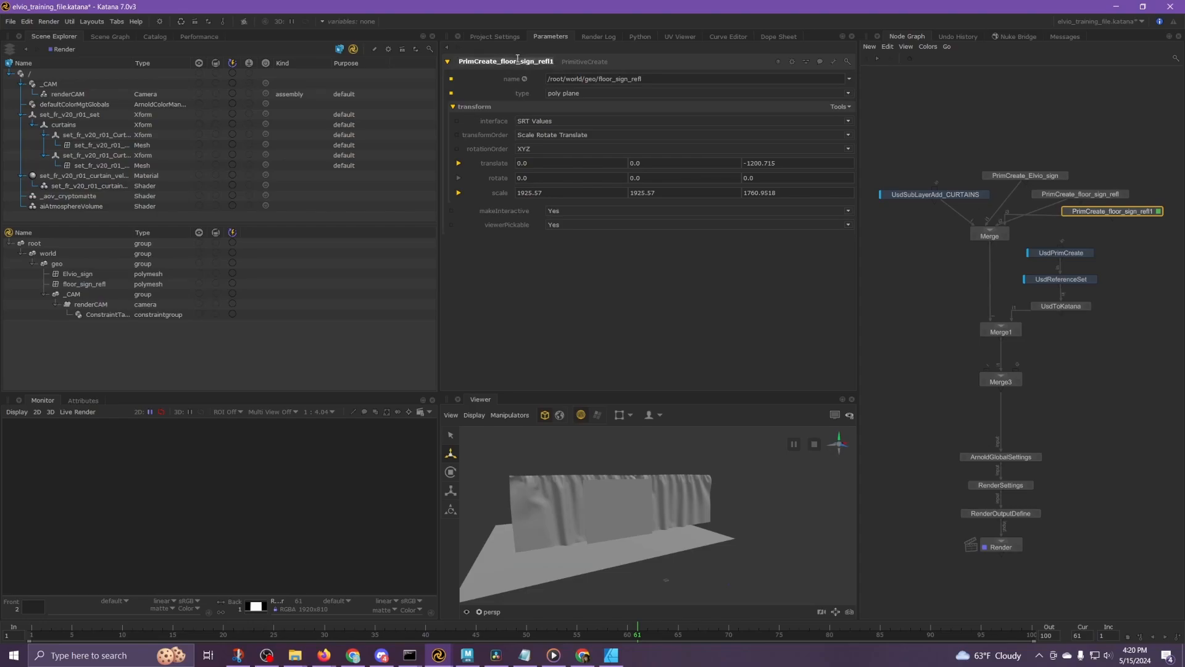
# - Rename the duplicated node PrimCreate_floor_under_elvio and set its location to /root/world/geo/floor_under_elvio
pyautogui.moveTo(520, 60); pyautogui.dragTo(552, 61)
pyautogui.write('under_elvio')
pyautogui.press('Return')
pyautogui.moveTo(616, 79); pyautogui.dragTo(681, 79)
pyautogui.write('under')
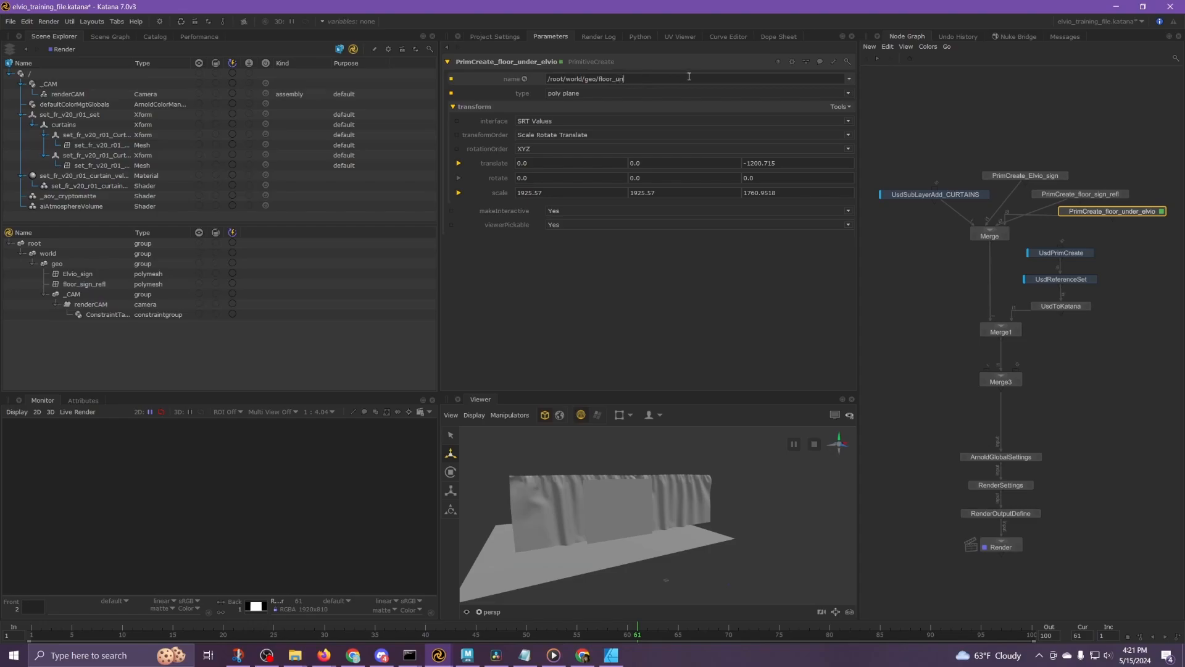
pyautogui.write('_elvio')
pyautogui.press('Return')
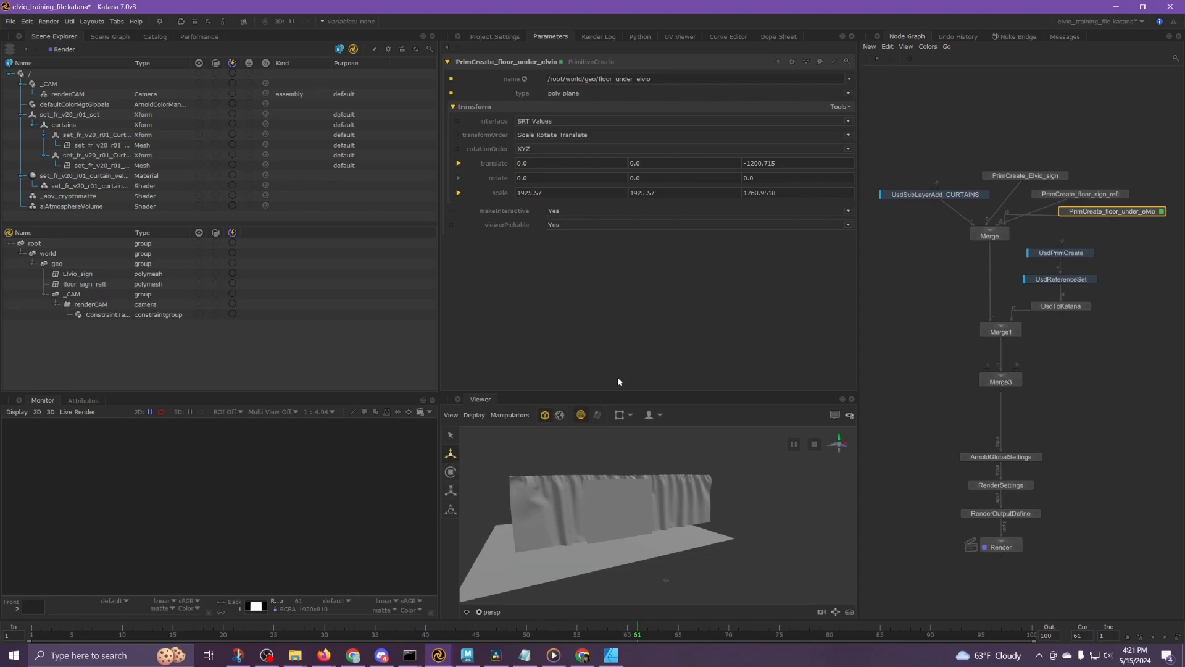
# - Set the floor_under_elvio plane's Z translate to 252.784 and its Z scale to 1207.06445
pyautogui.click(621, 164)
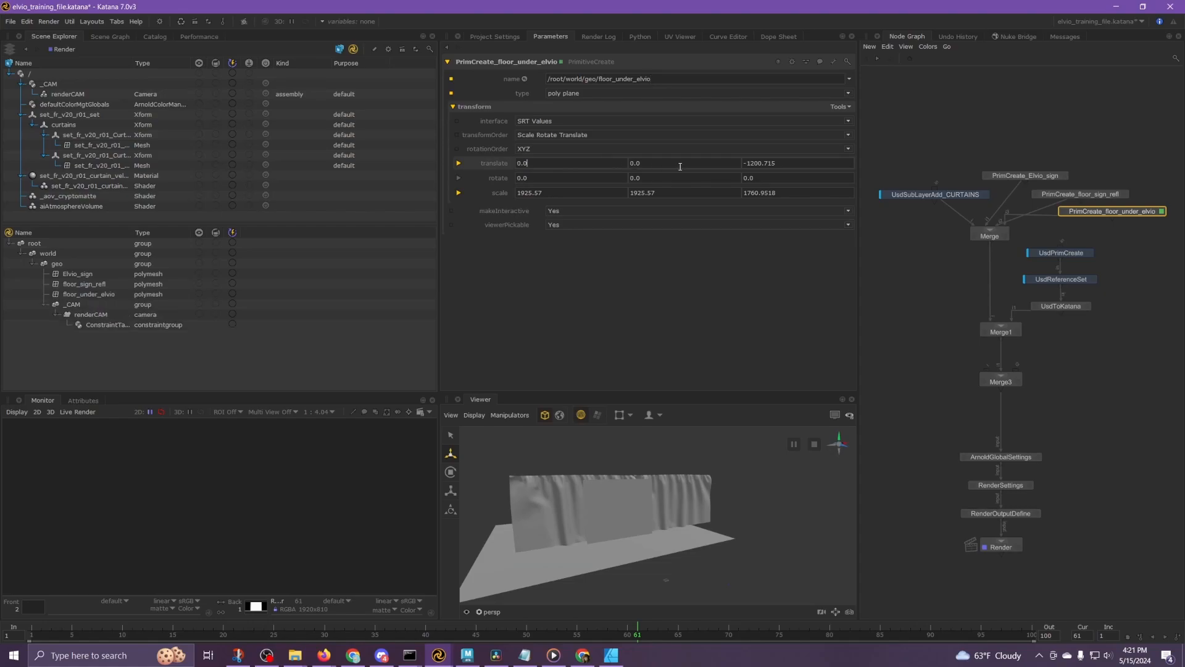
pyautogui.moveTo(776, 162); pyautogui.dragTo(721, 162)
pyautogui.write('252.784')
pyautogui.press('Return')
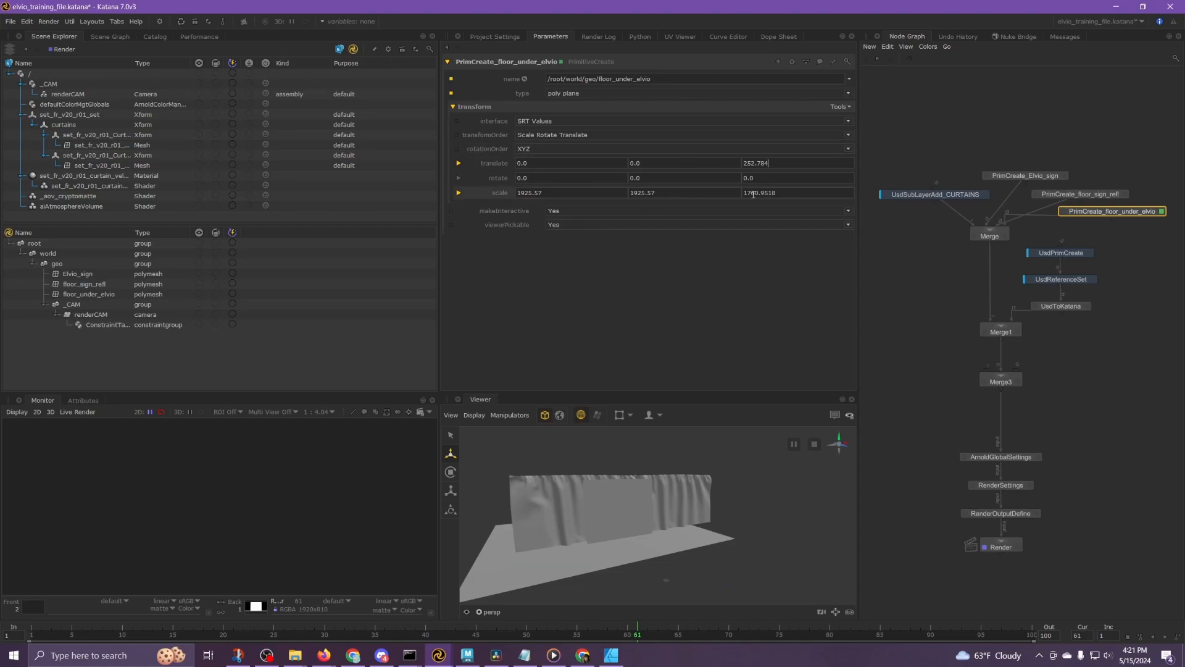
pyautogui.doubleClick(782, 190)
pyautogui.write('1207.06445')
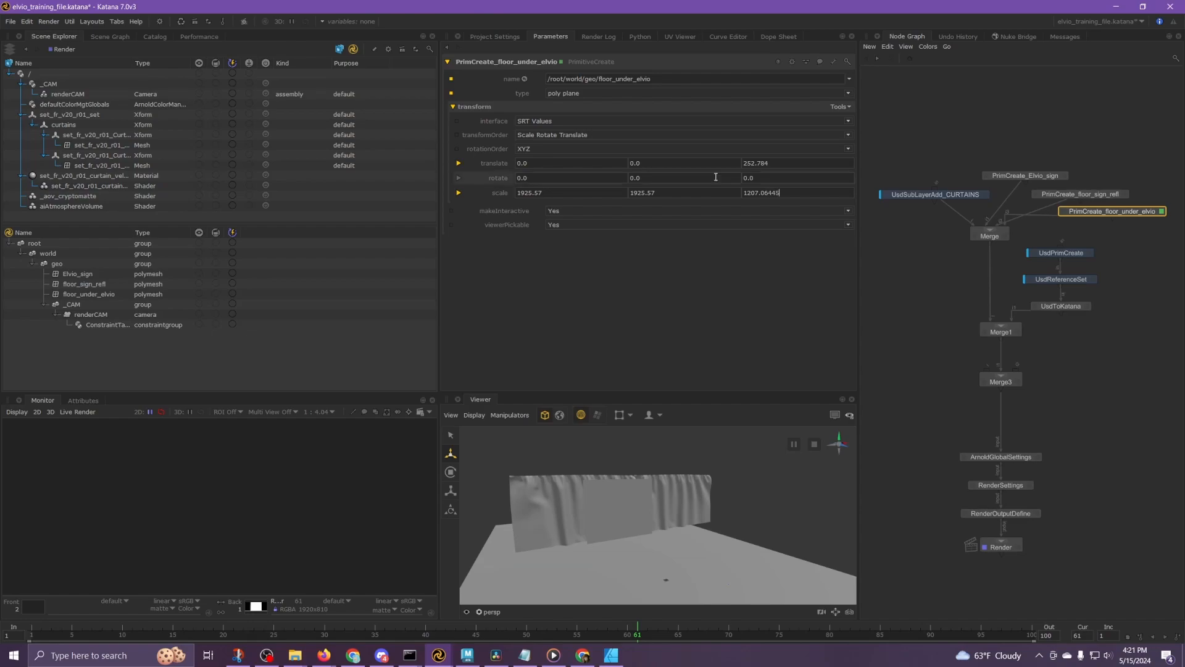
pyautogui.click(1131, 241)
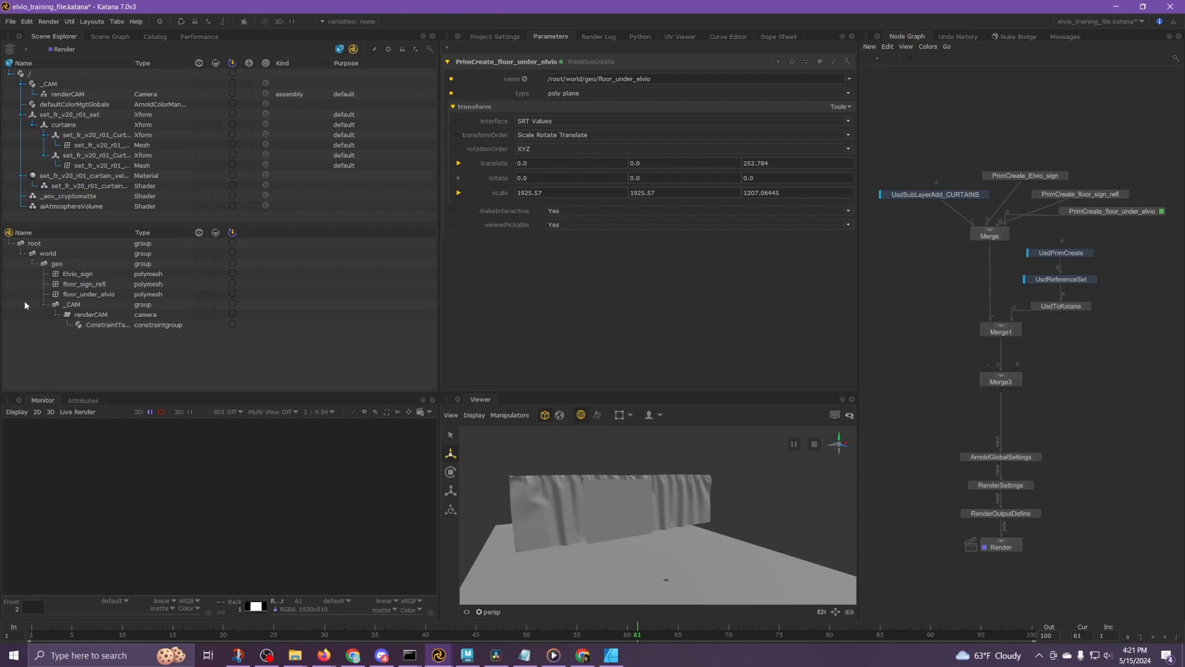
# - Select Elvio_sign, floor_sign_refl and floor_under_elvio one after another in the scene hierarchy to check their placement in the viewer
pyautogui.click(80, 274)
pyautogui.click(85, 285)
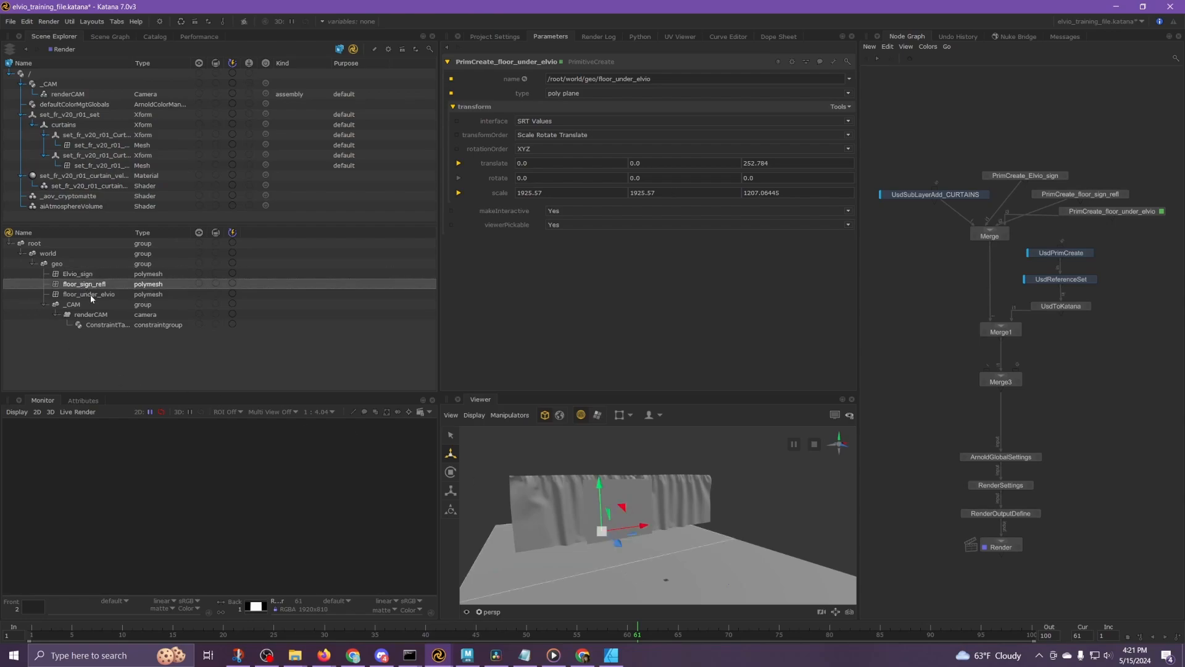
pyautogui.click(90, 295)
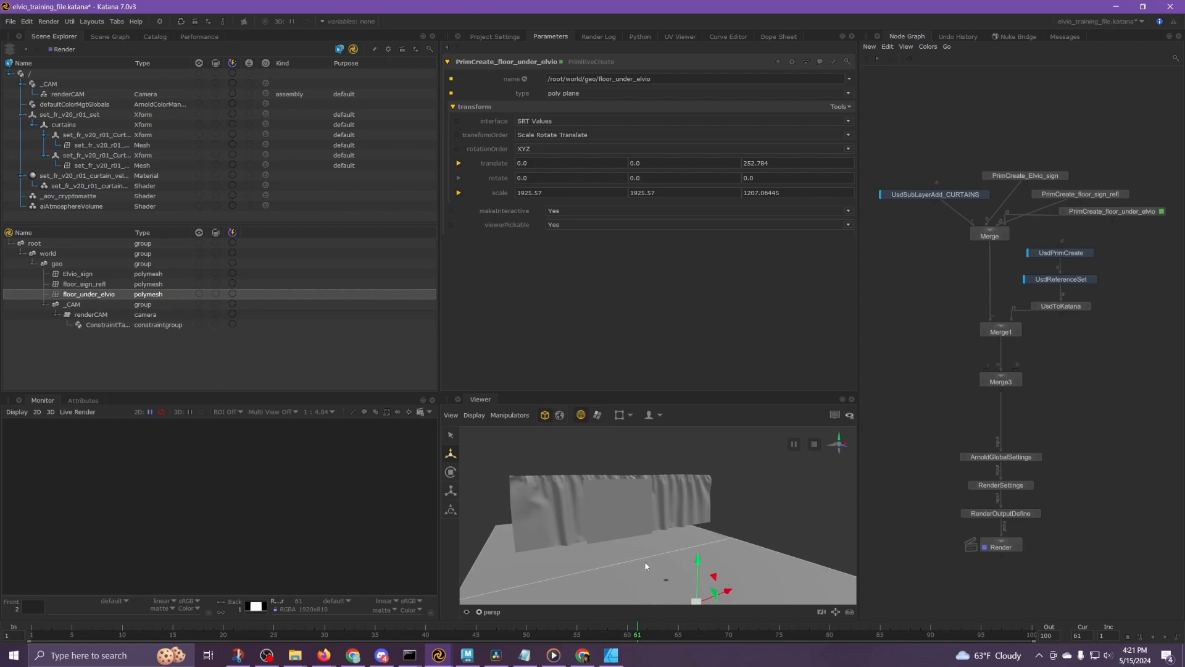